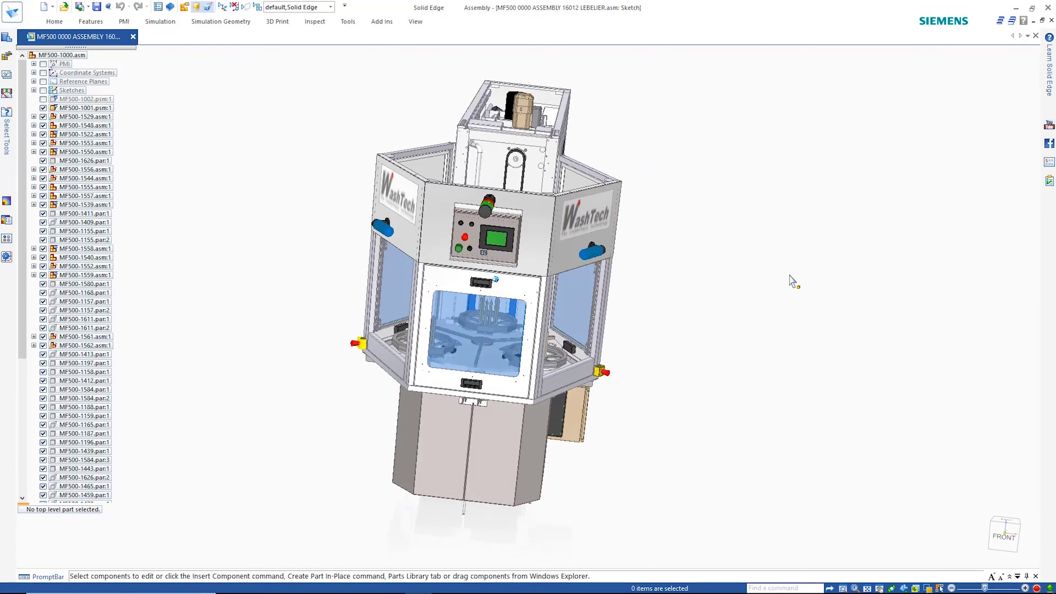
- Apply the 2-Top Cover display configuration and open the sheet metal part MF500-1001.psm for in-place editing
click(323, 8)
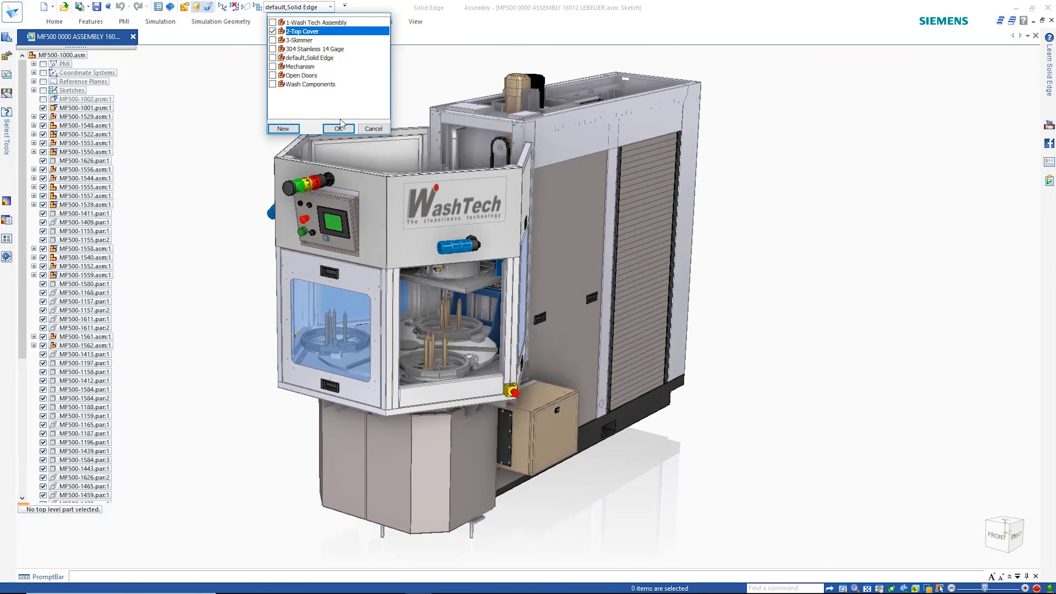
click(338, 128)
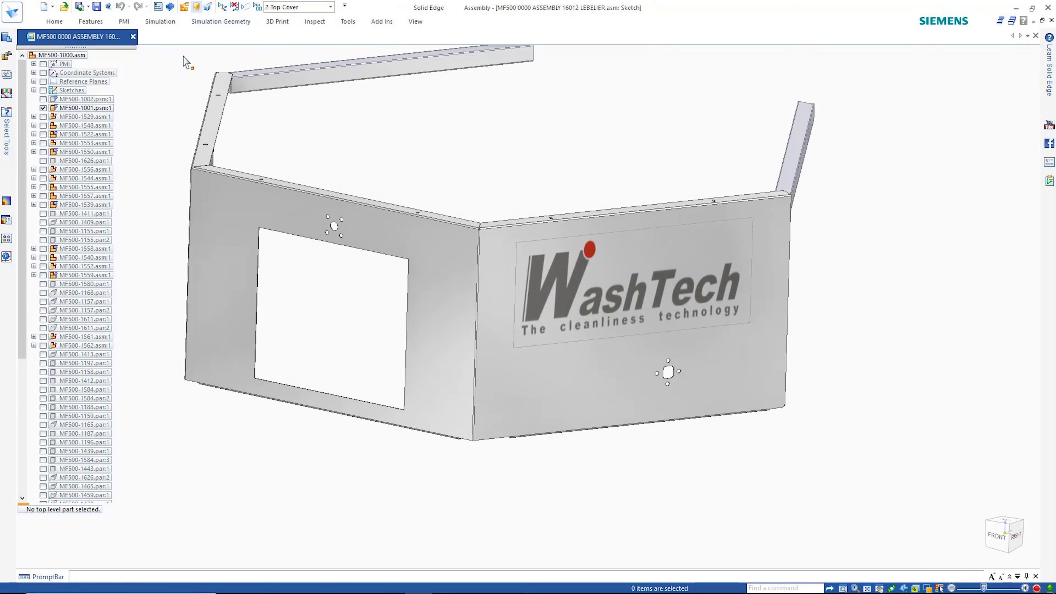
double_click(94, 108)
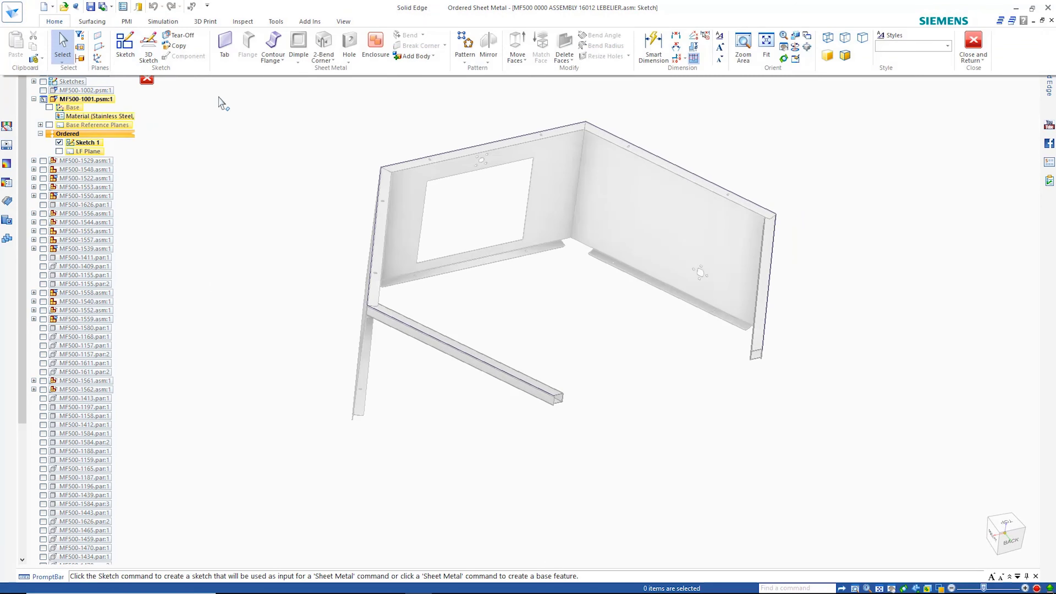
- Sketch an arch on the LF Plane from the frame's open end, with two vertical lines about 799 mm long joined by a tangent arc
click(125, 45)
click(88, 151)
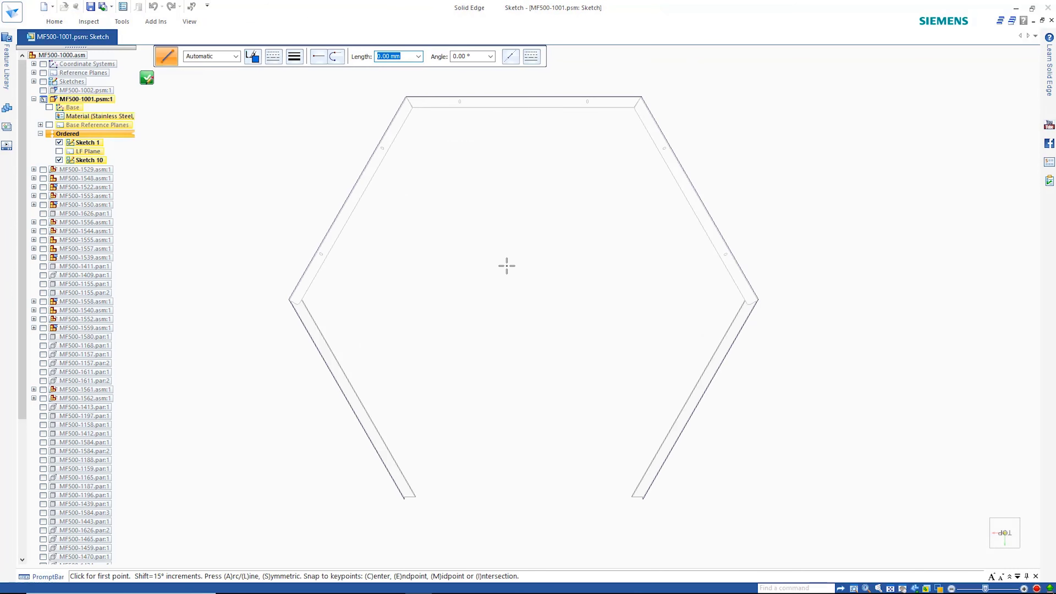
click(403, 499)
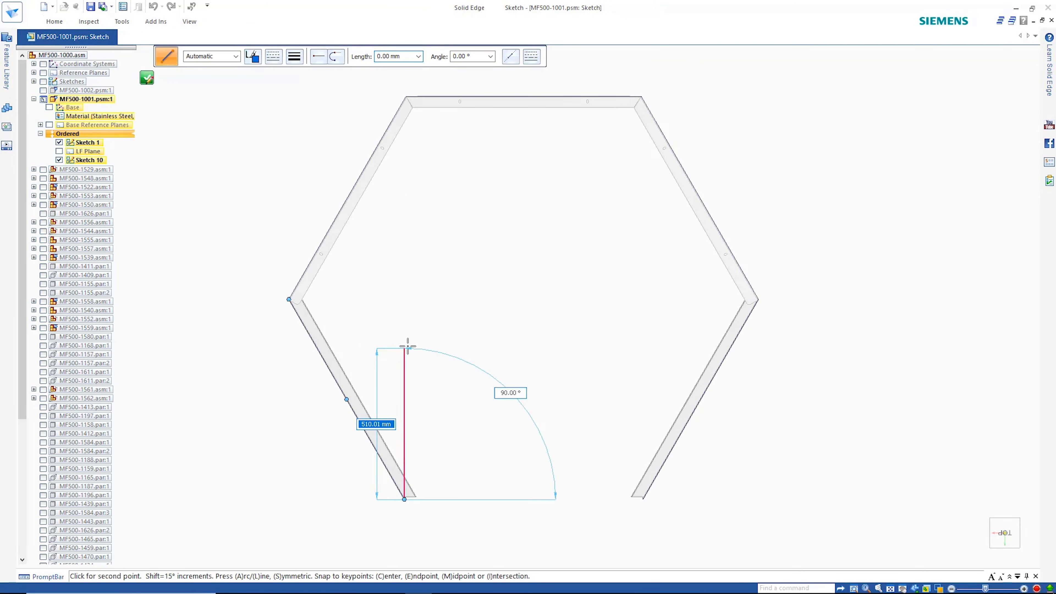
click(404, 262)
click(611, 262)
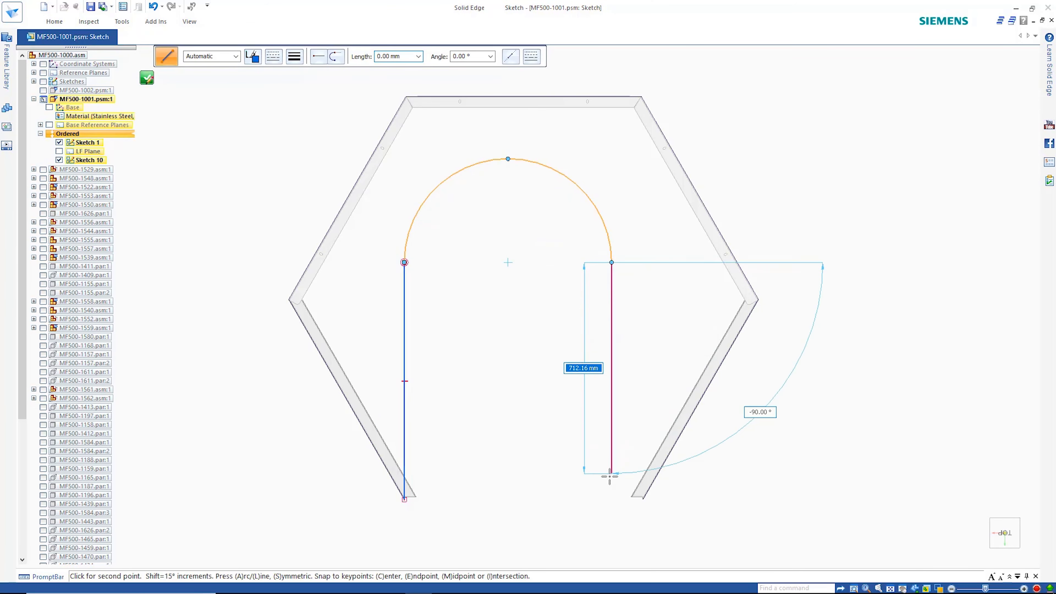
click(610, 498)
key(Escape)
- Dimension the length of the arch's right vertical line
right_drag(886, 228, 857, 229)
click(613, 312)
click(780, 320)
key(Escape)
- Rescale the whole arch sketch by setting the vertical line's dimension to 839.3 mm
click(54, 21)
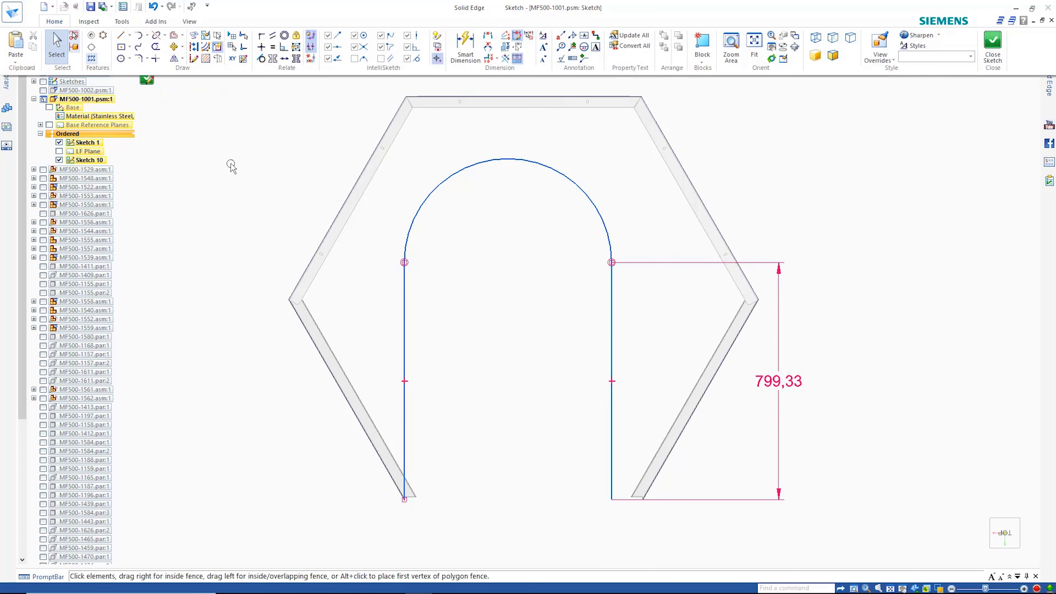
click(219, 50)
click(778, 381)
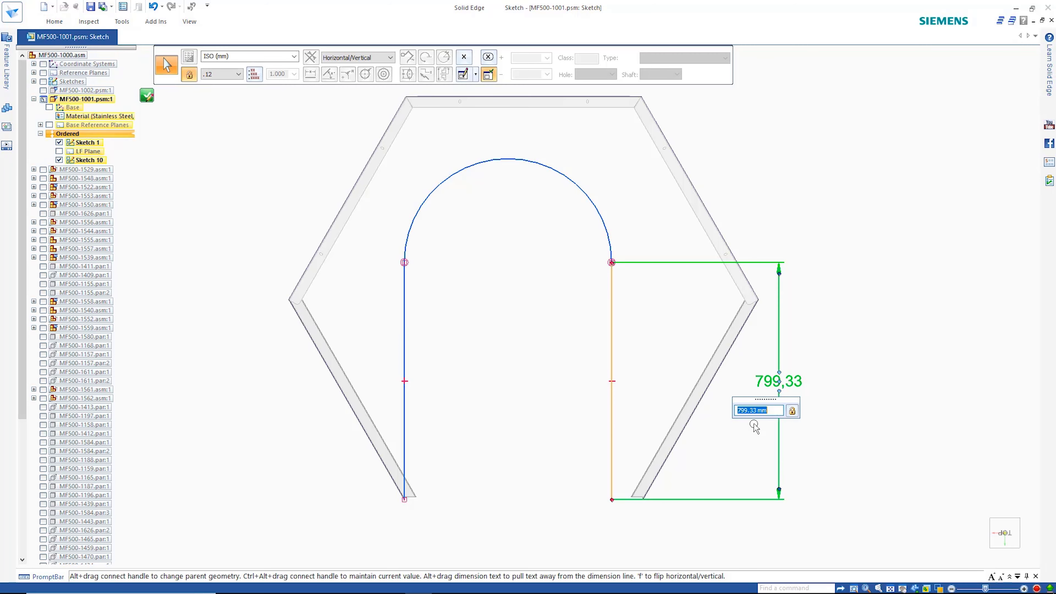
scroll(765, 411, up, 8)
scroll(765, 411, down, 18)
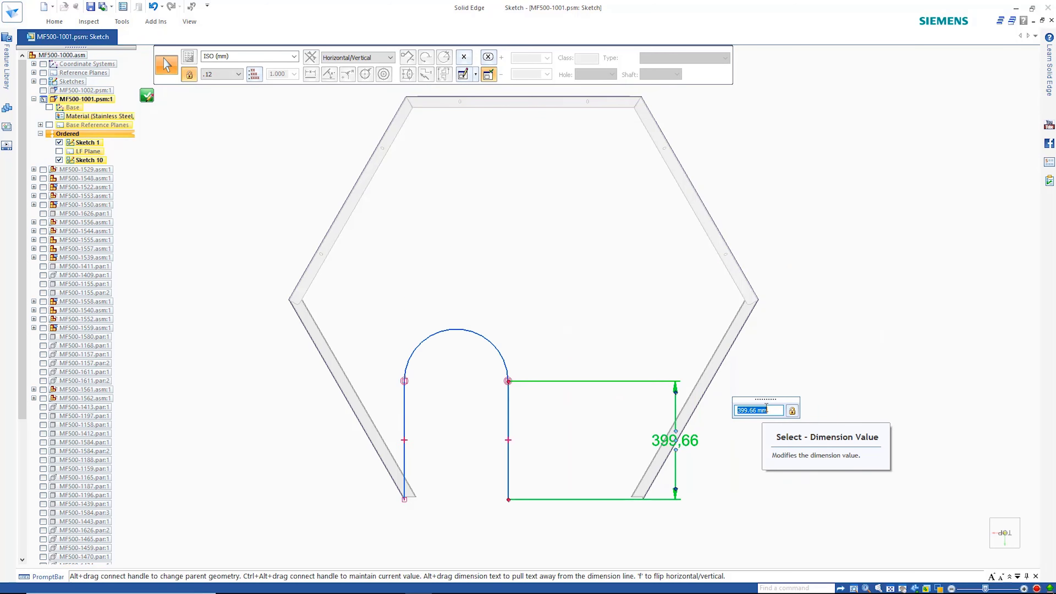
scroll(766, 410, up, 9)
scroll(765, 408, up, 2)
key(Return)
- Connect the free lower end of the arch's right line to the frame's end keypoint and close the sketch
right_drag(811, 332, 811, 307)
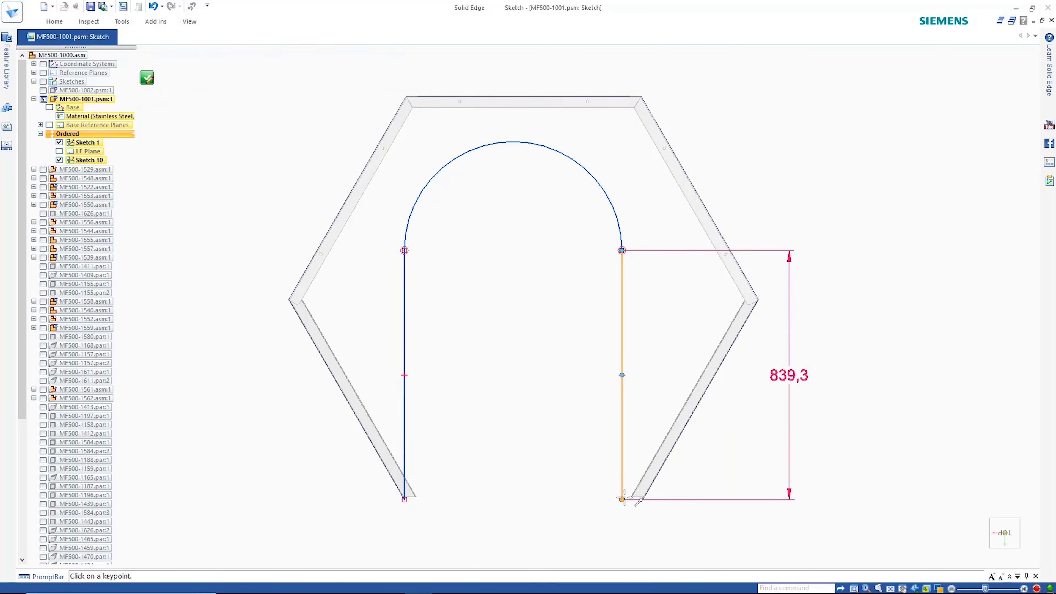
click(622, 499)
click(642, 499)
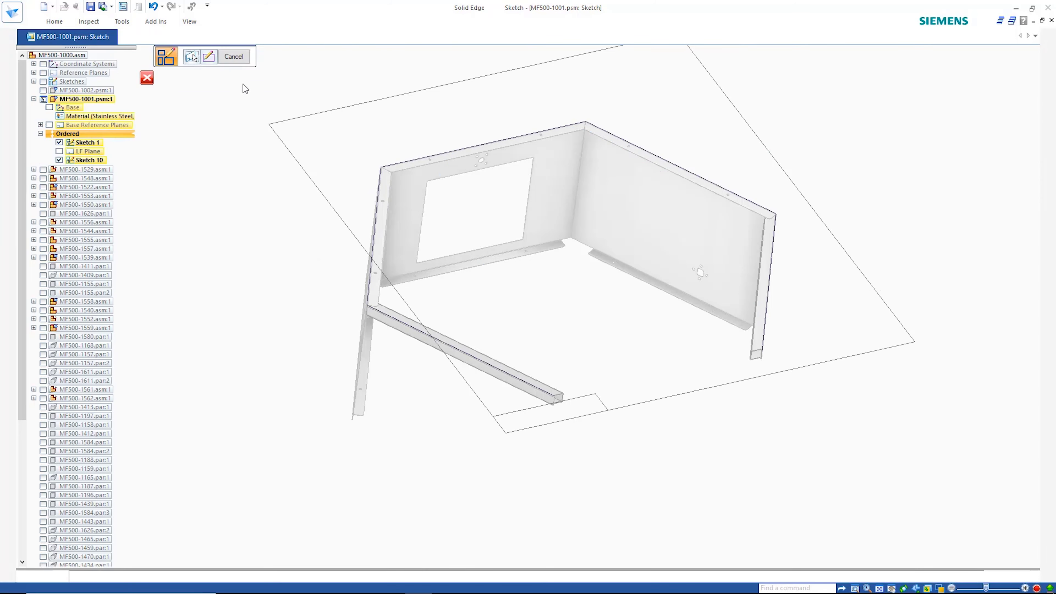
- Start a Lofted Flange with triangulation developing each bend as Bends and 10 segments in arcs
click(54, 21)
click(273, 62)
click(296, 83)
click(191, 57)
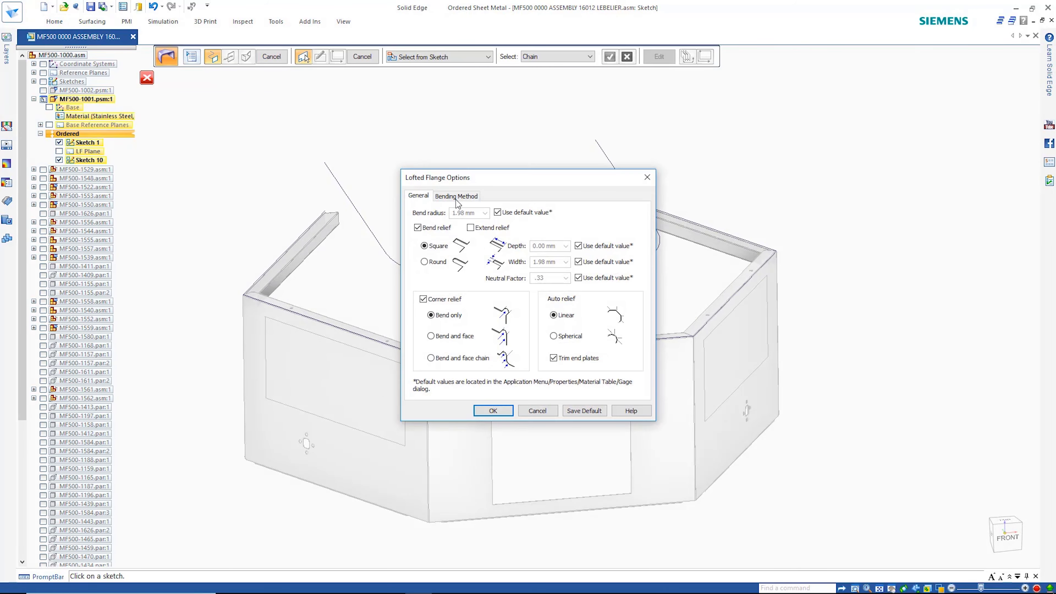
click(456, 195)
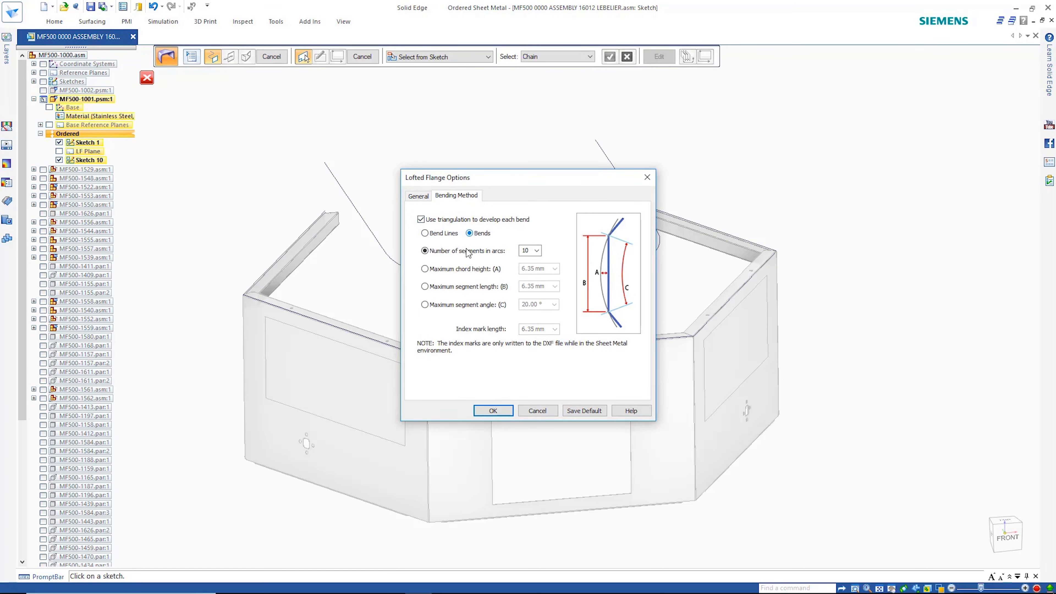
click(493, 410)
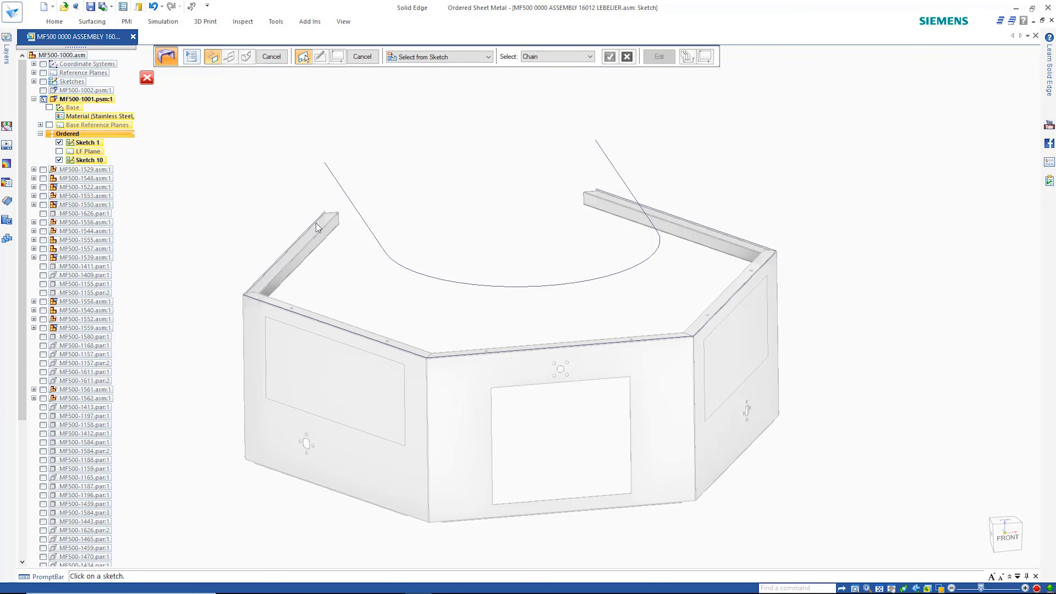
- Loft the flange between the frame outline and the arch sketch with 1.98 mm thickness, using four vertex map sets
right_click(265, 164)
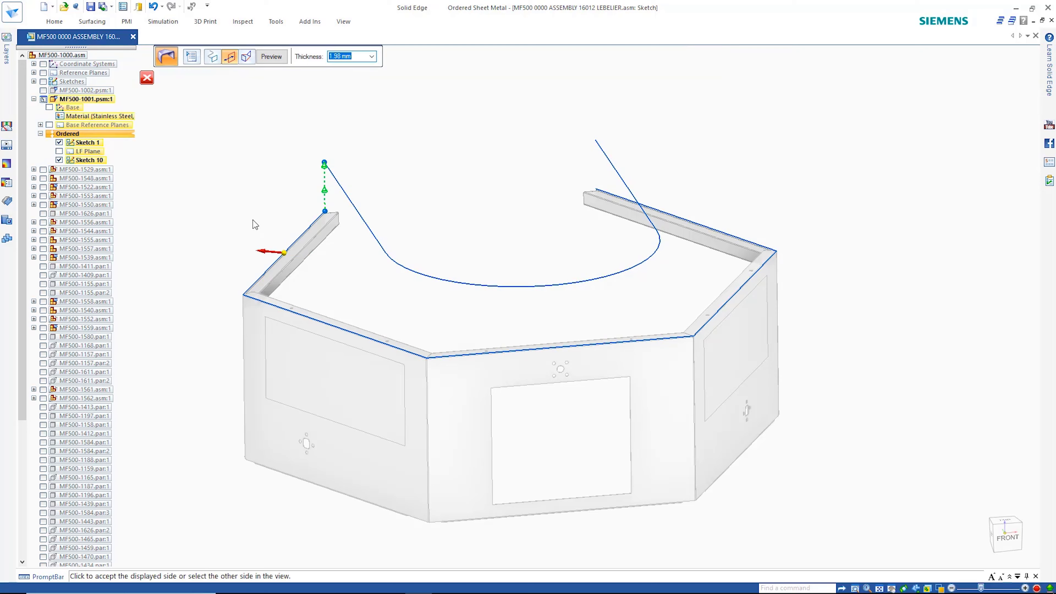
click(248, 59)
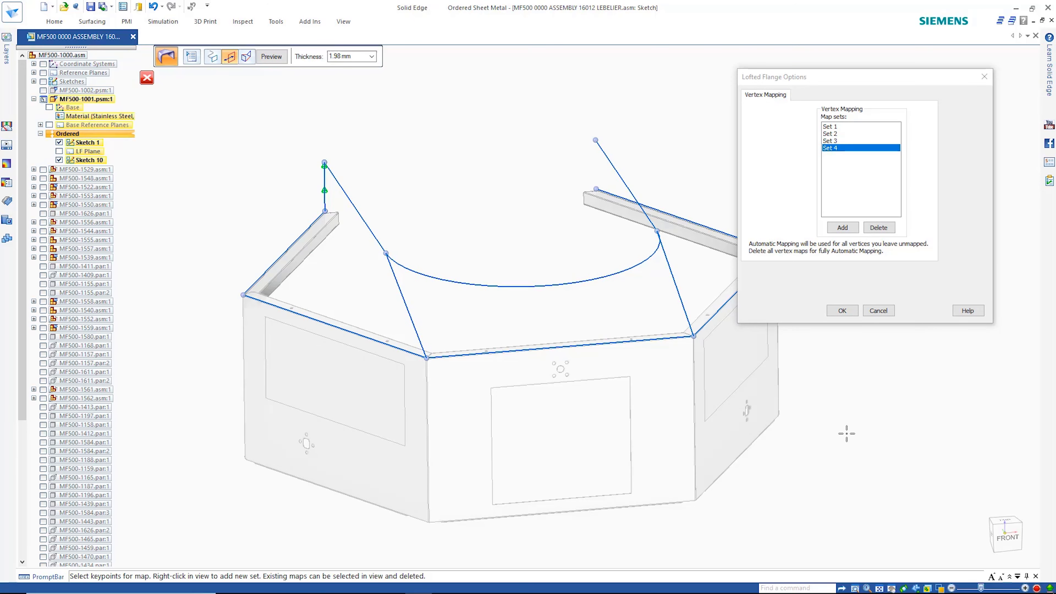
click(842, 310)
click(248, 162)
- Adjust the relief options for the lofted flange's bend corners and finish the feature
mouse_move(433, 125)
middle_down()
mouse_move(432, 92)
mouse_move(450, 130)
middle_up()
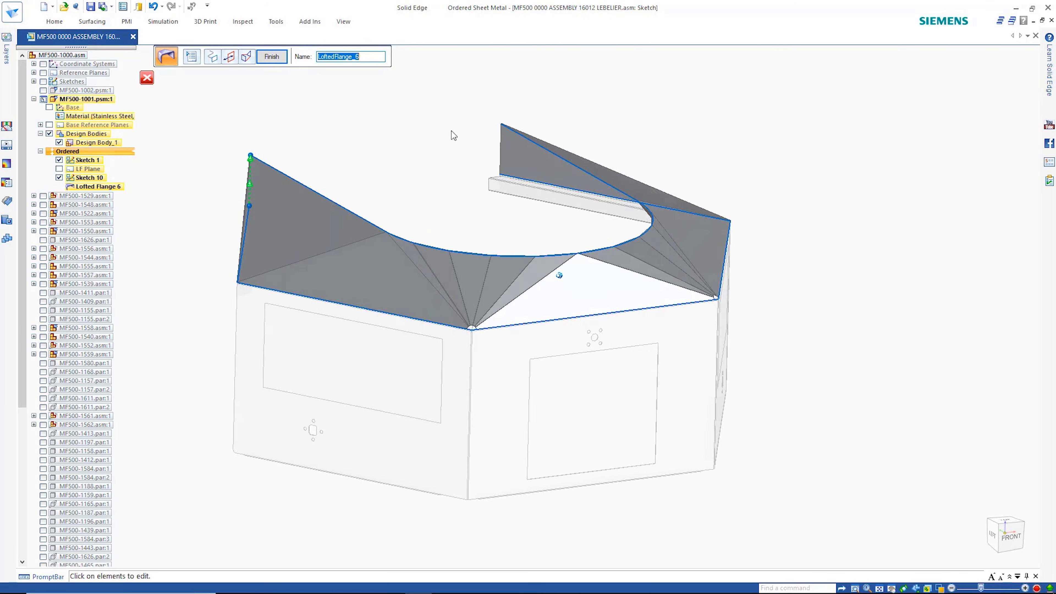
scroll(612, 350, up, 7)
click(191, 57)
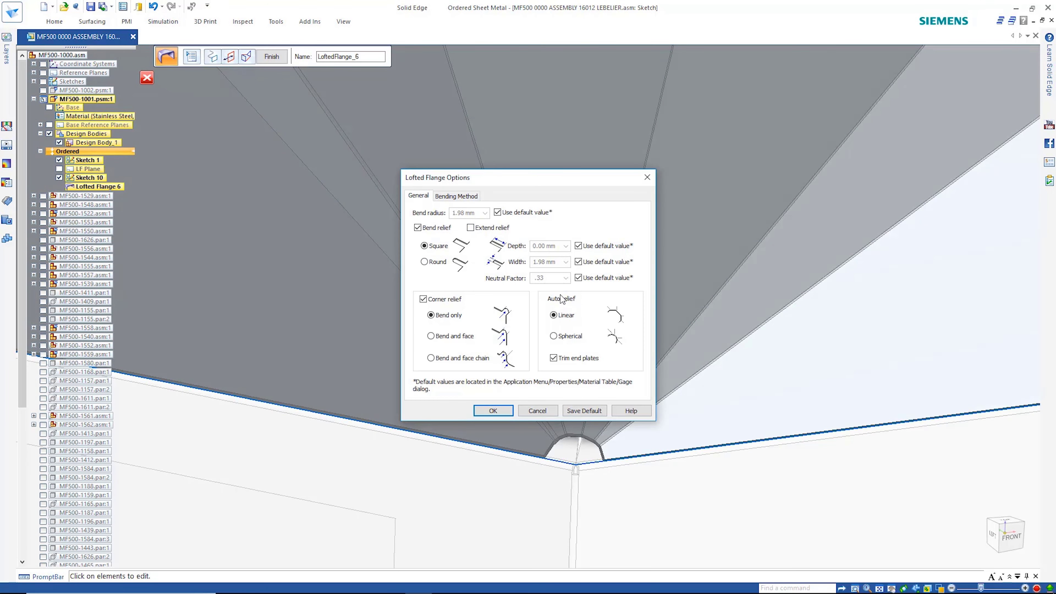
click(498, 410)
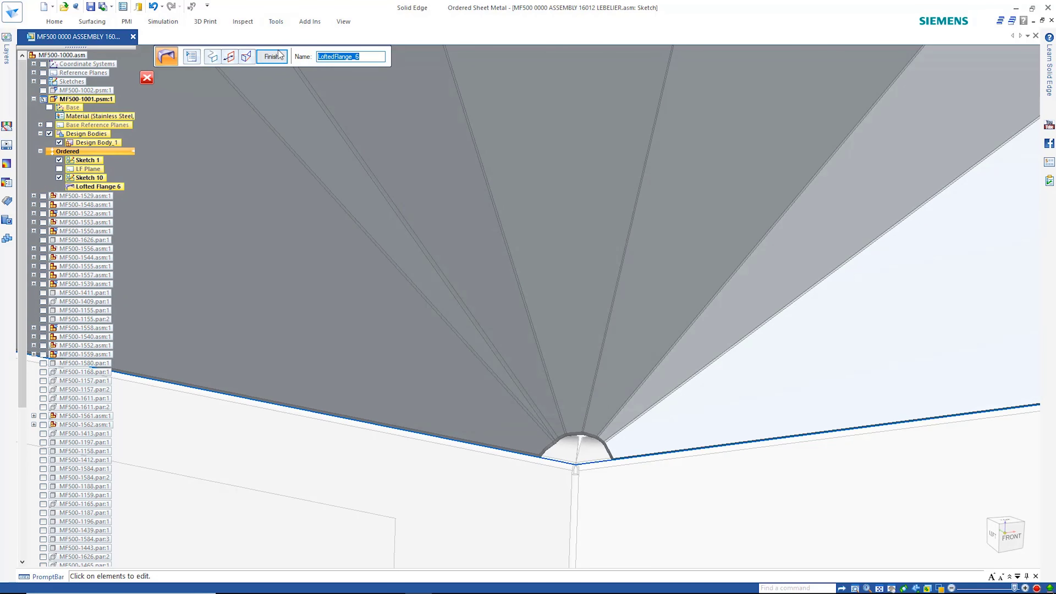
click(272, 56)
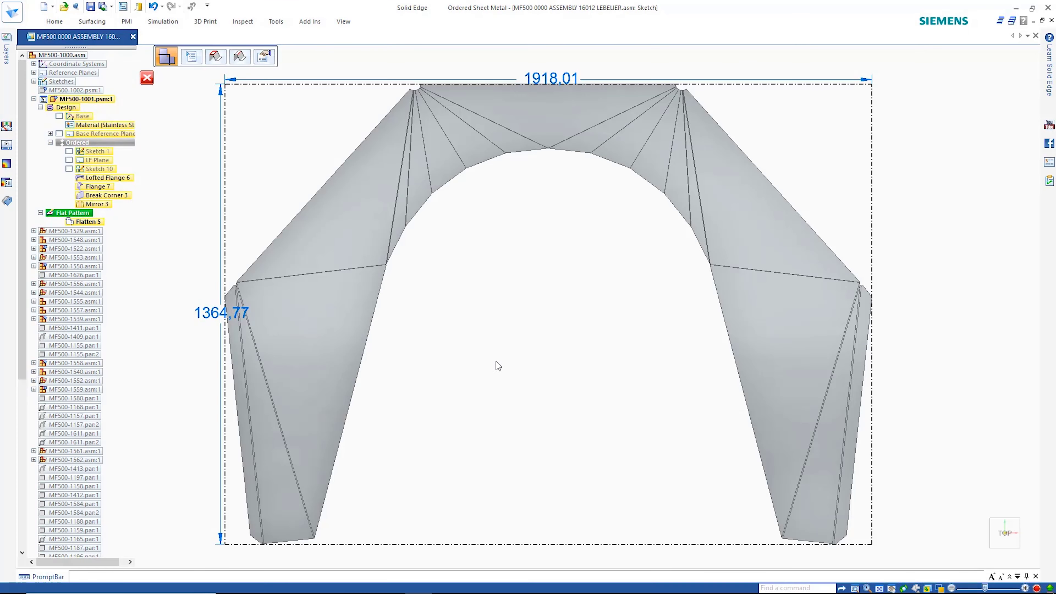
- Create a drawing of the top cover using the Flat pattern option and place its principal view on the sheet
key(Escape)
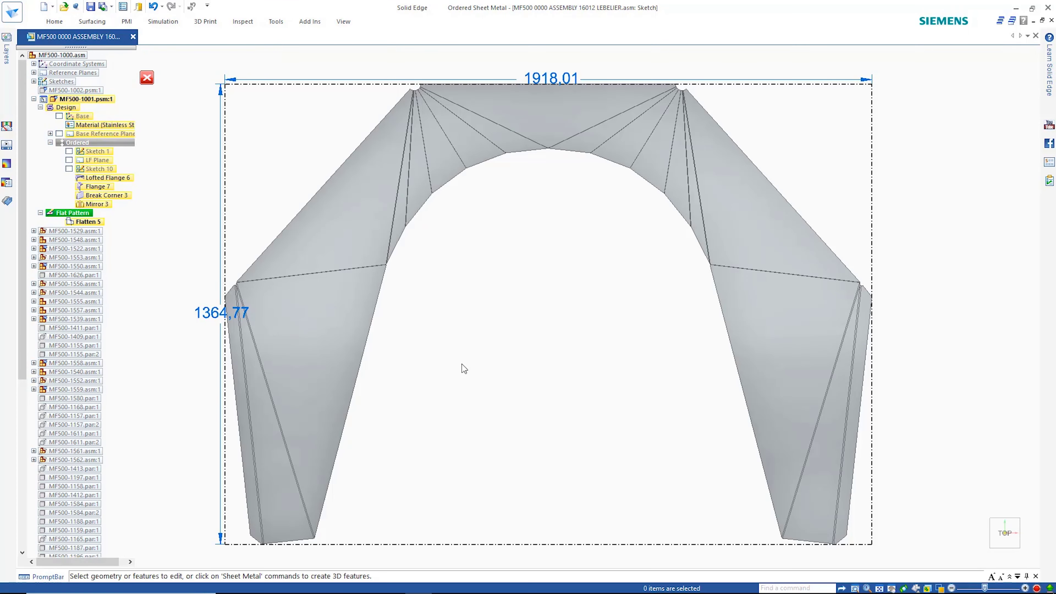
click(104, 141)
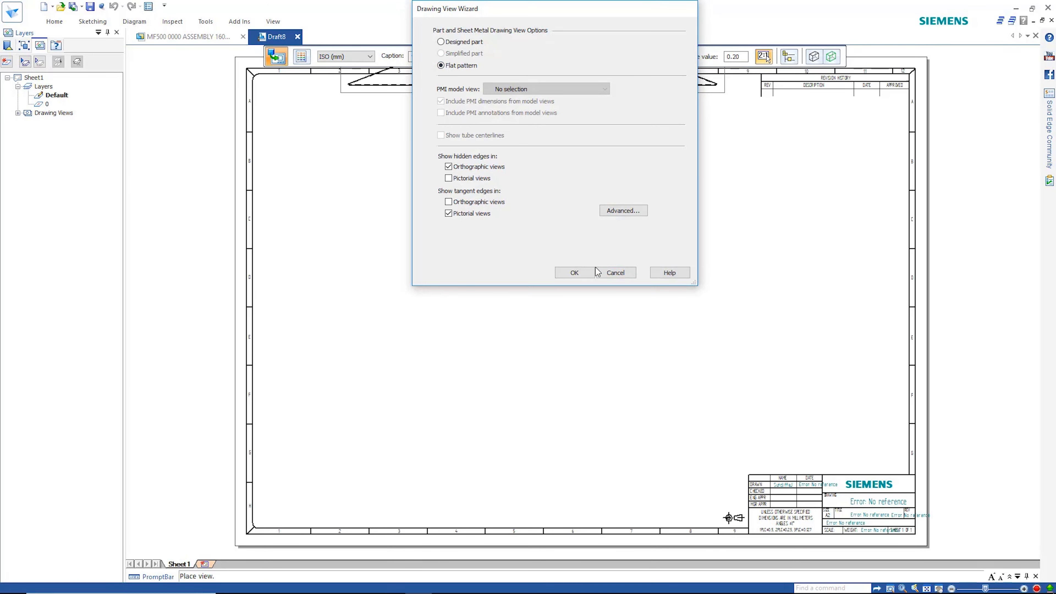
click(594, 271)
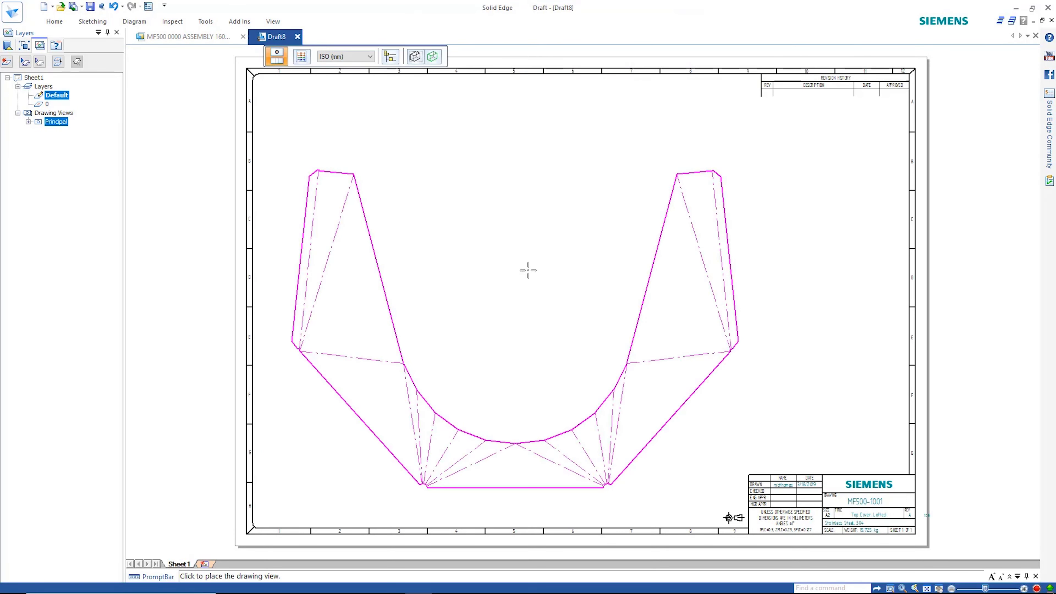
click(528, 270)
- Add a bend table for the flat pattern view, placed in the free area above the title block
click(54, 21)
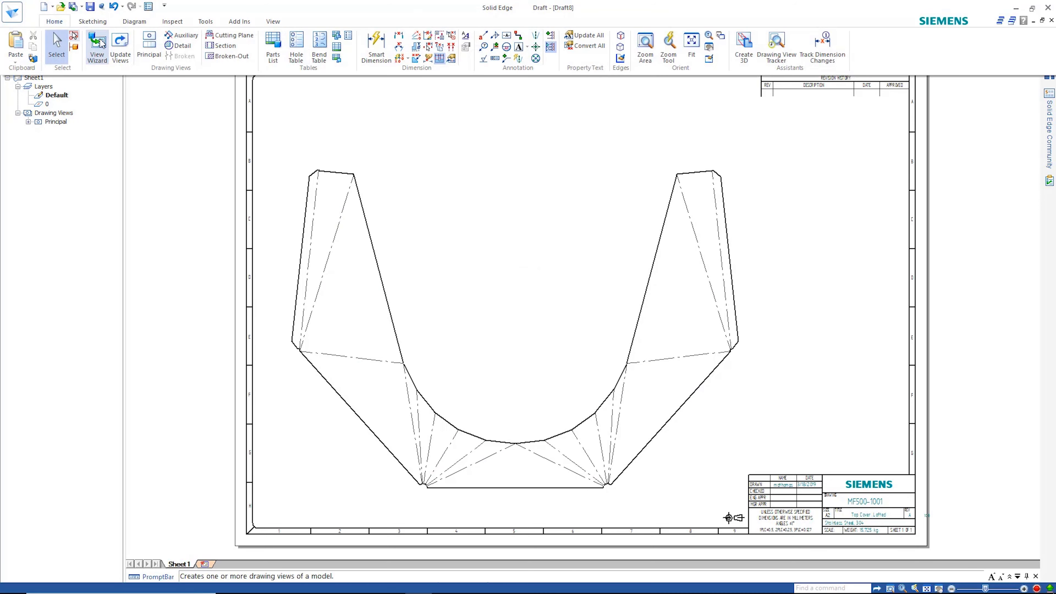
click(319, 43)
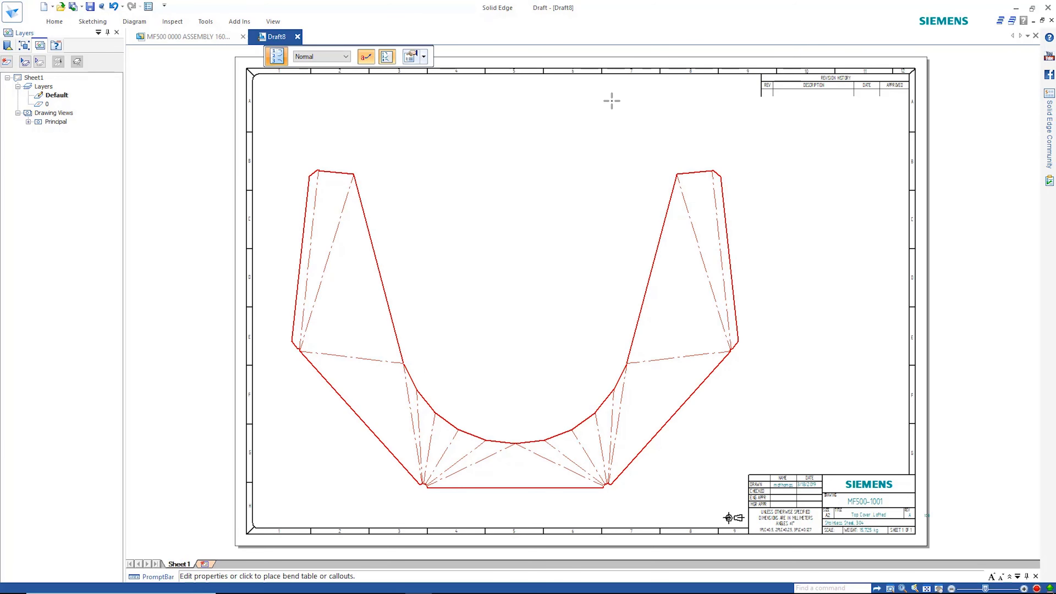
click(874, 305)
scroll(951, 173, up, 5)
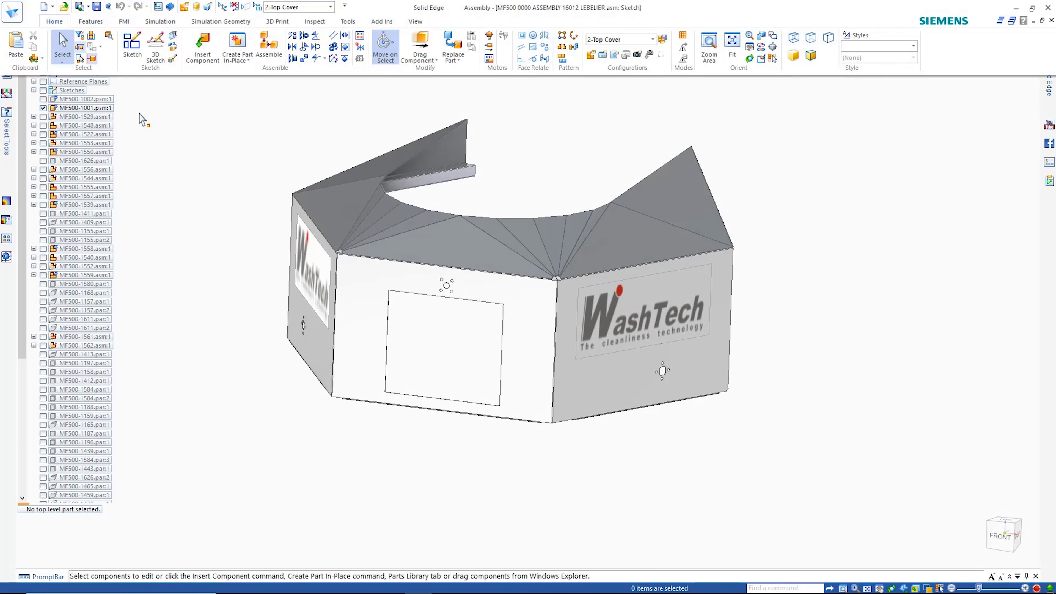
- Find the component whose name contains 1732 in all parts of the assembly, including subassemblies, and show only that part
click(109, 36)
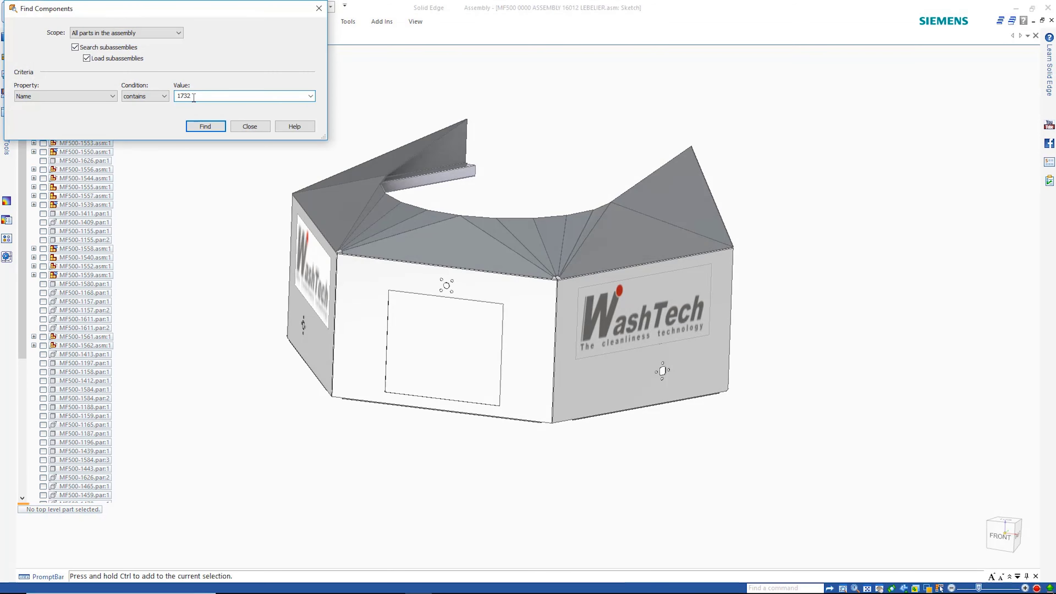
click(217, 130)
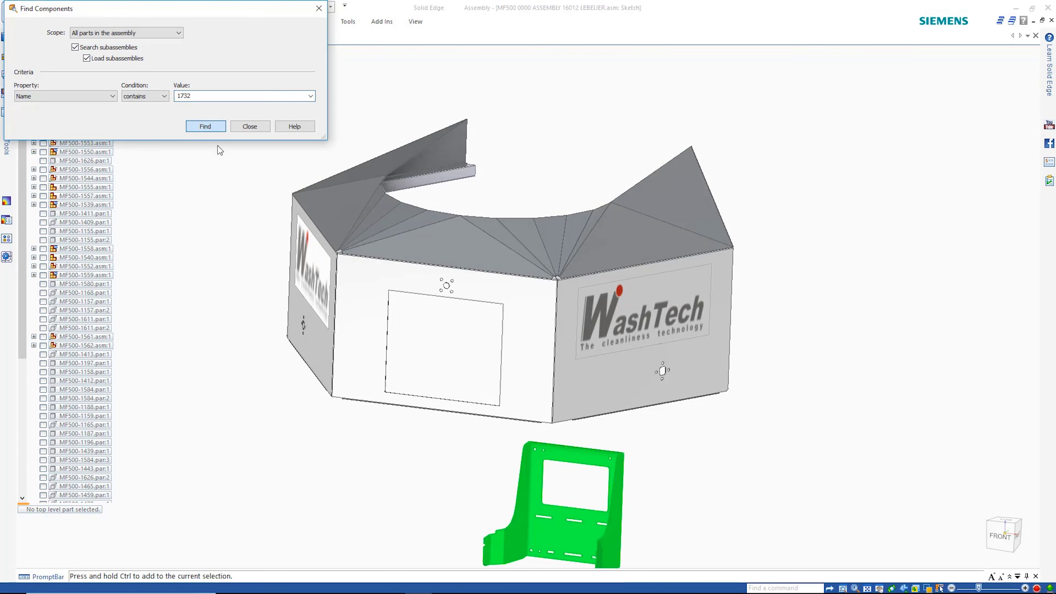
click(250, 127)
right_click(232, 193)
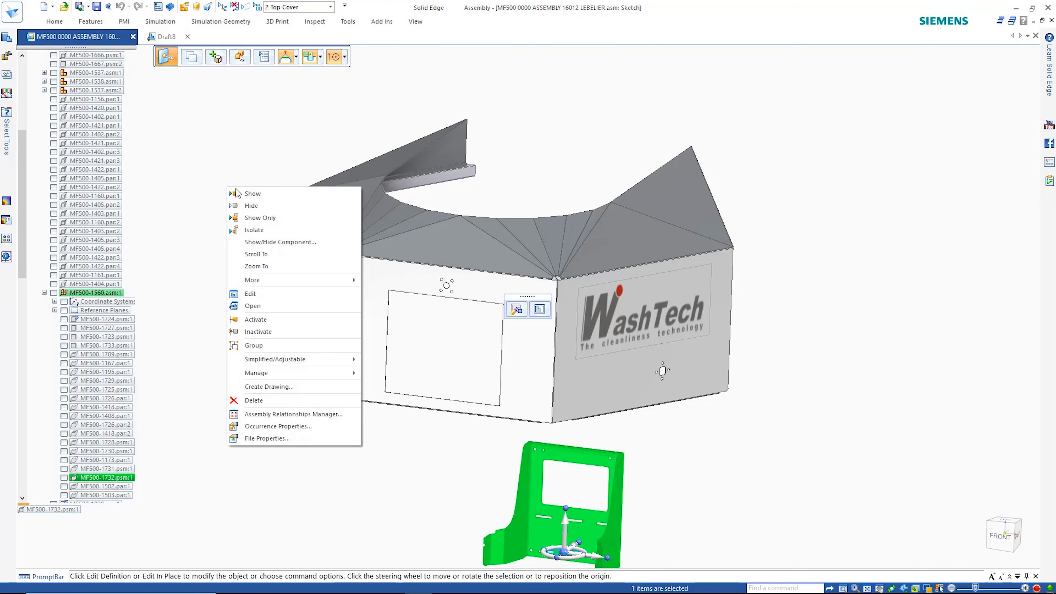
click(250, 220)
- Start a Bulge Relief on part MF500-1732.psm and select the two bend ends along the bracket's open edge
middle_drag(661, 318, 735, 264)
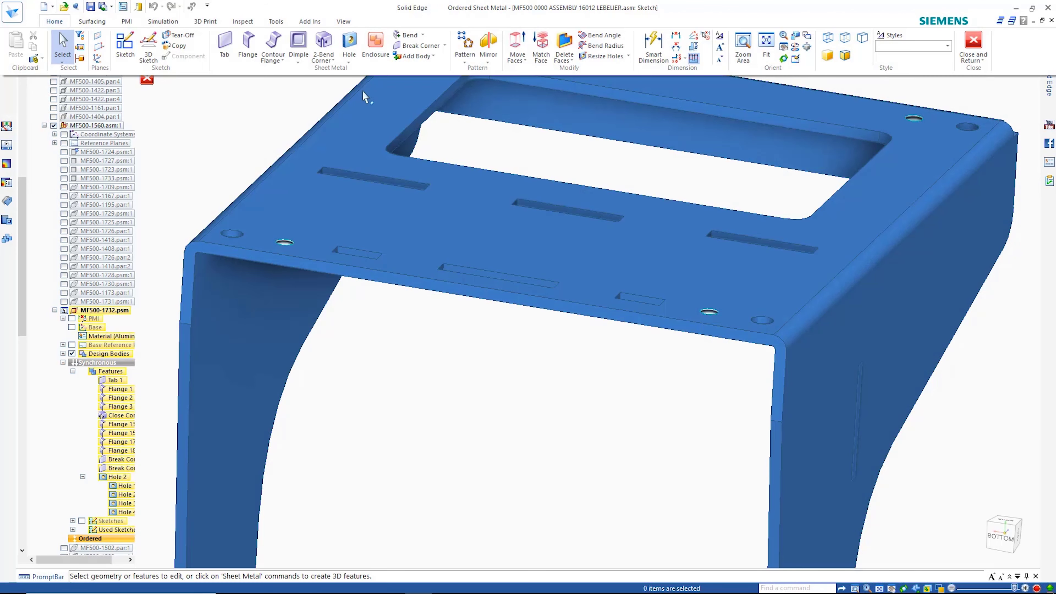
click(422, 35)
click(431, 99)
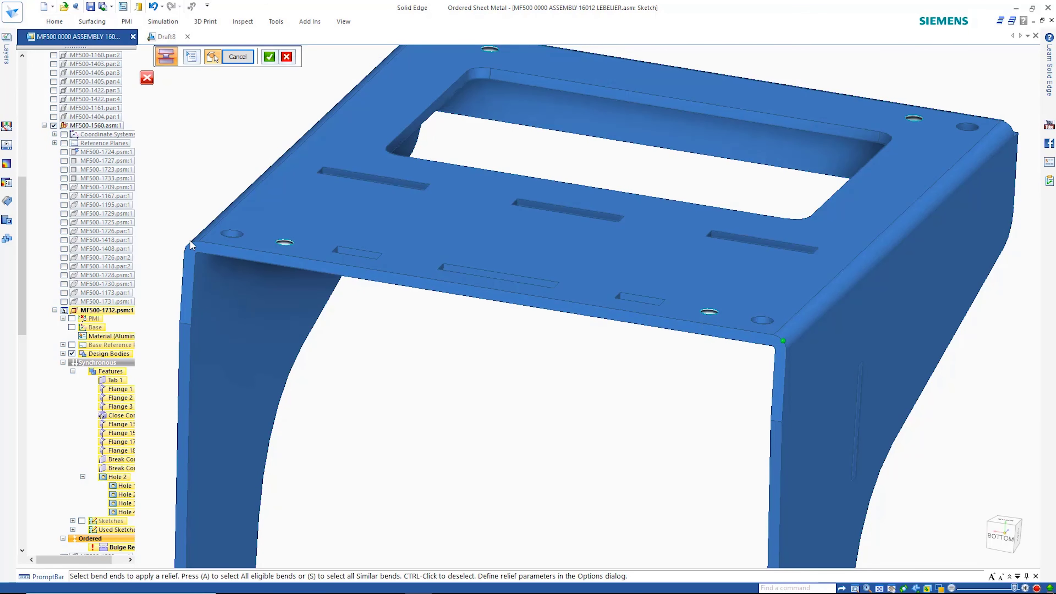
click(213, 57)
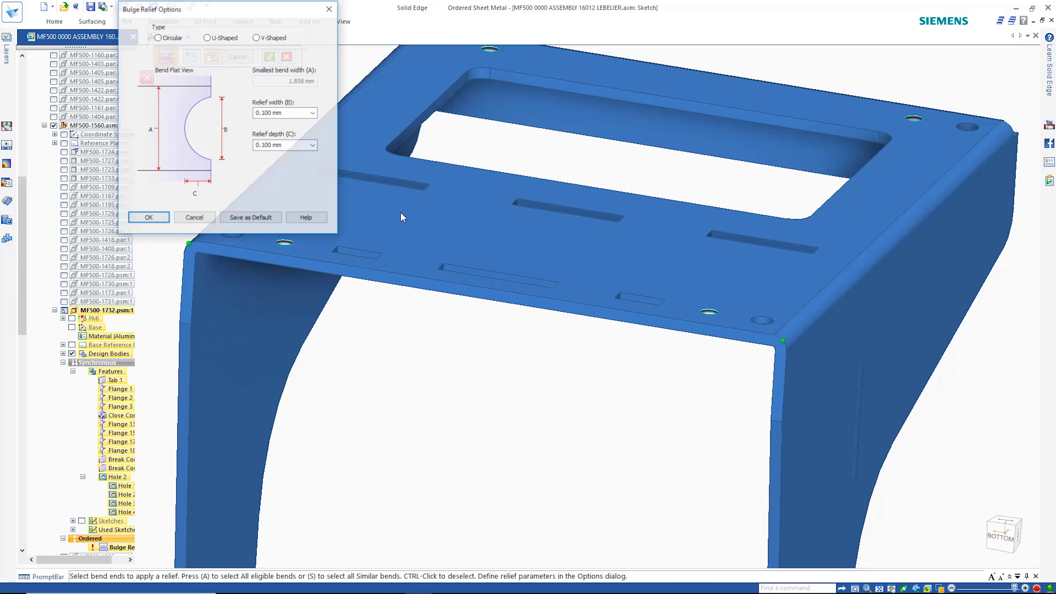
- Set the bulge relief to Circular with 8 mm width and 4 mm depth, and apply it to the selected bend ends
drag(299, 9, 540, 179)
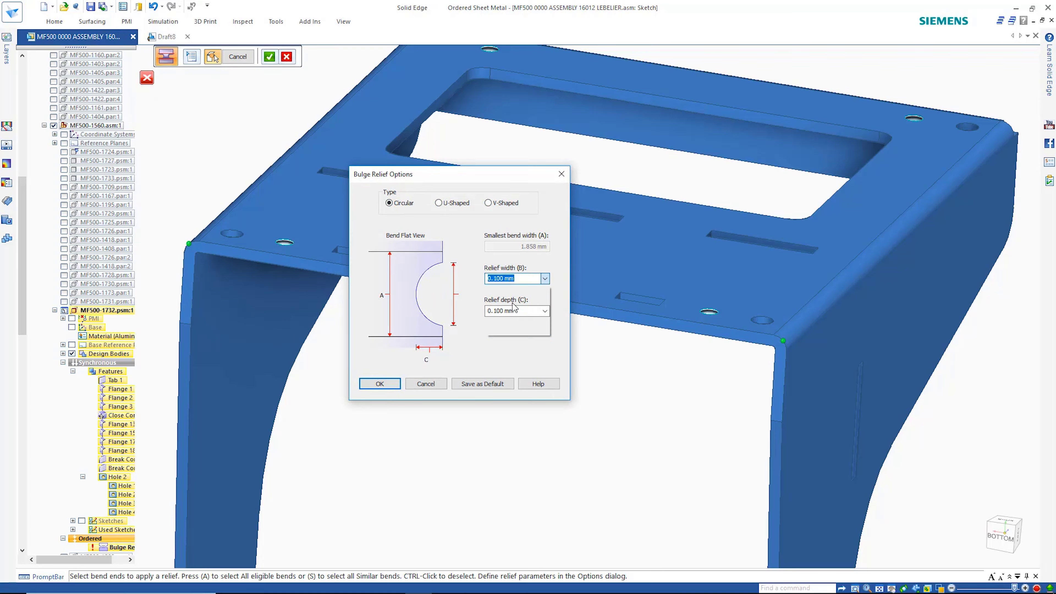
click(544, 311)
click(512, 335)
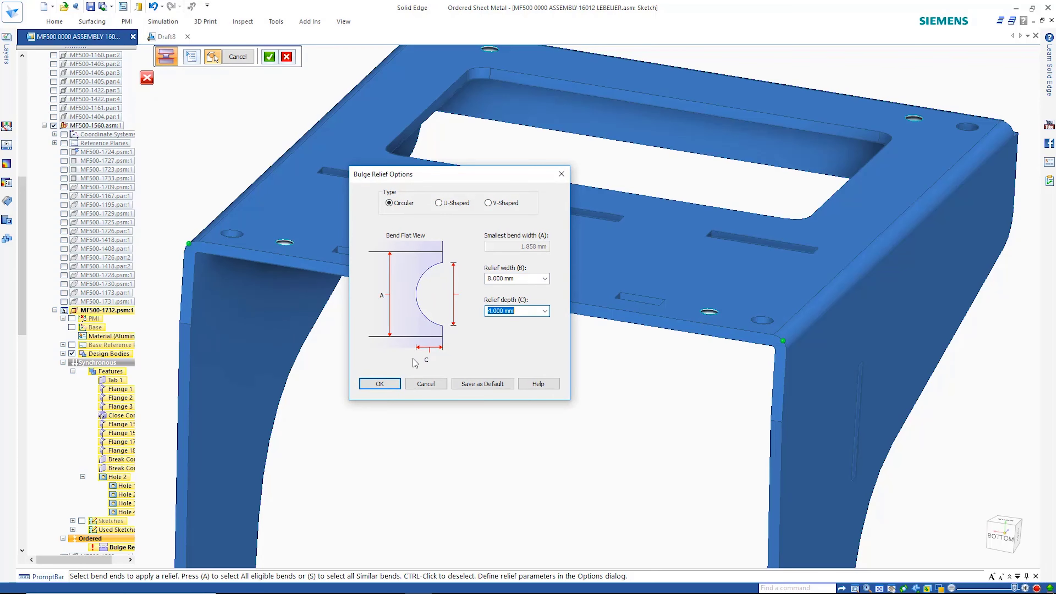
click(380, 383)
right_click(430, 383)
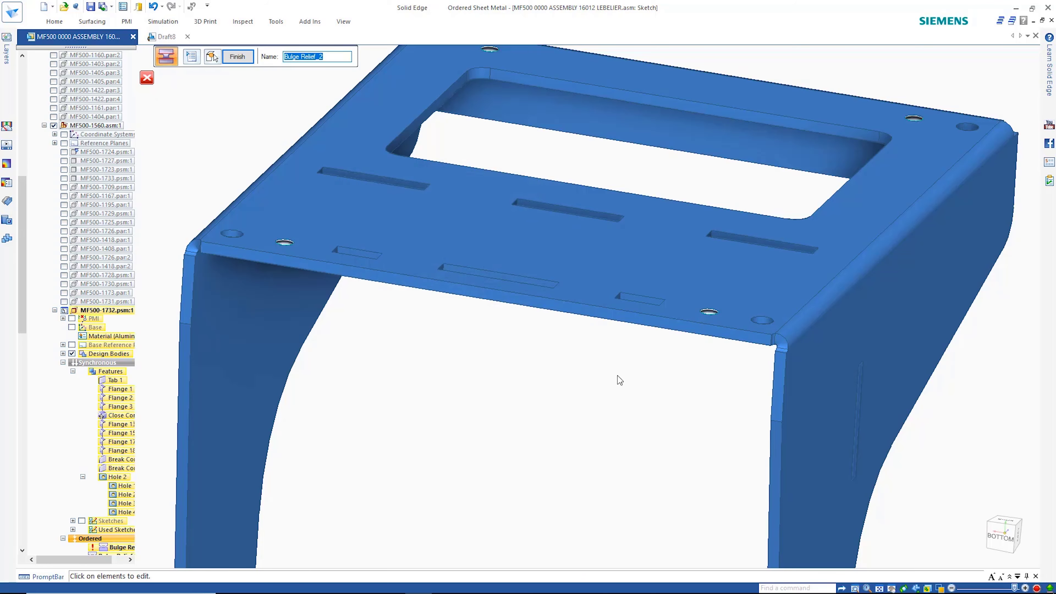
- Start 3D Compare from the washing machine assembly
scroll(788, 351, up, 6)
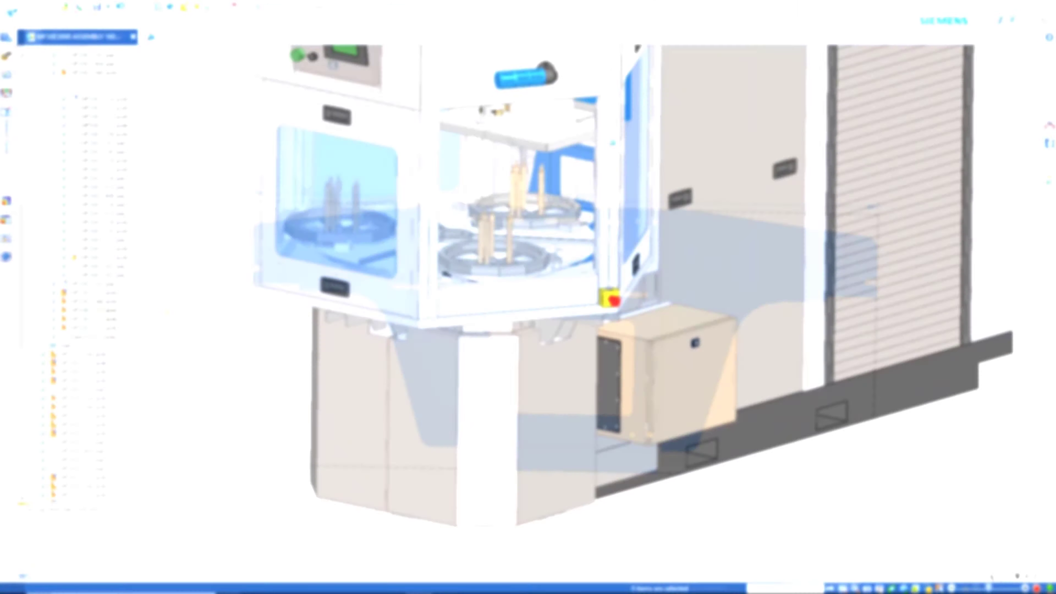
scroll(618, 274, up, 5)
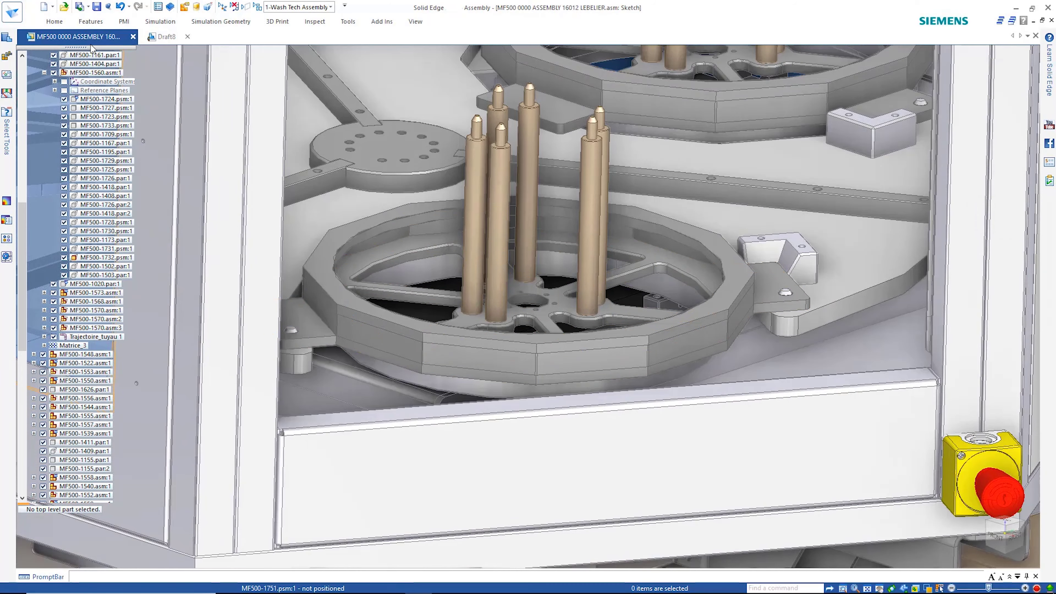
click(12, 12)
click(21, 266)
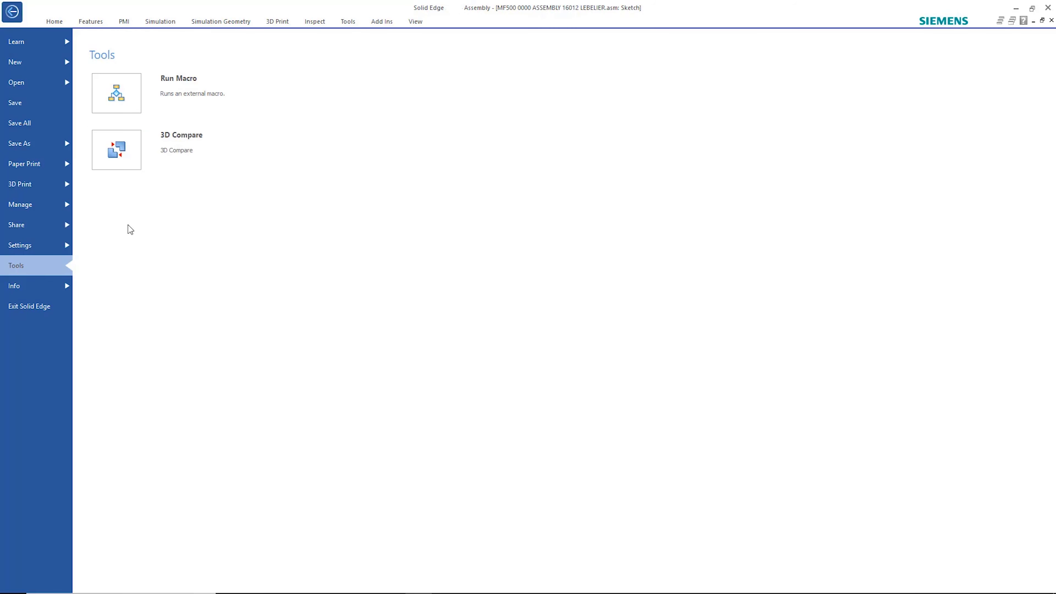
click(141, 149)
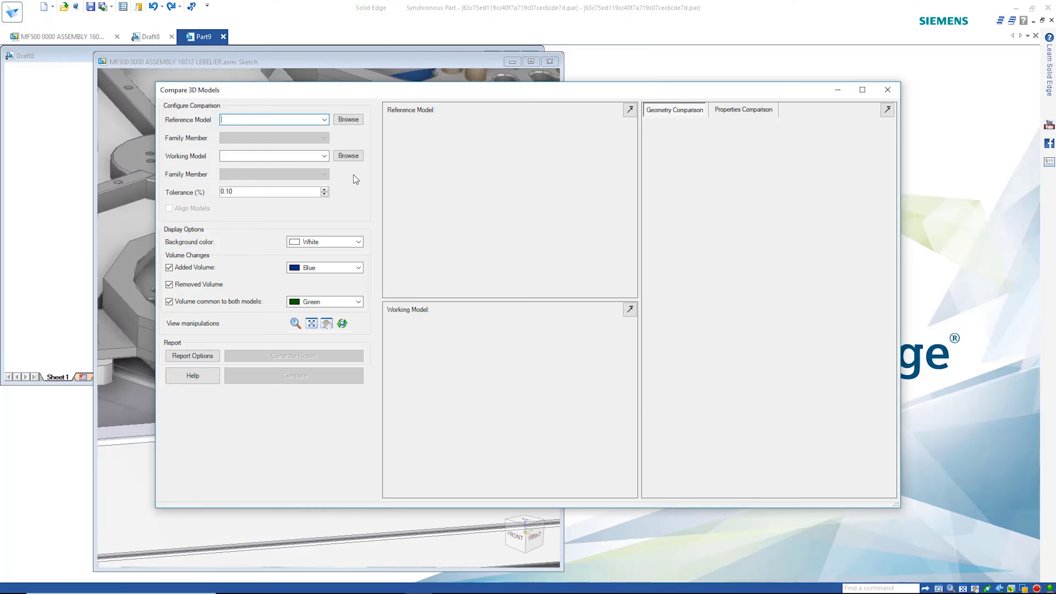
- Load MF500-1900.par as the reference model and MF500-2900.par as the working model for the comparison
click(349, 122)
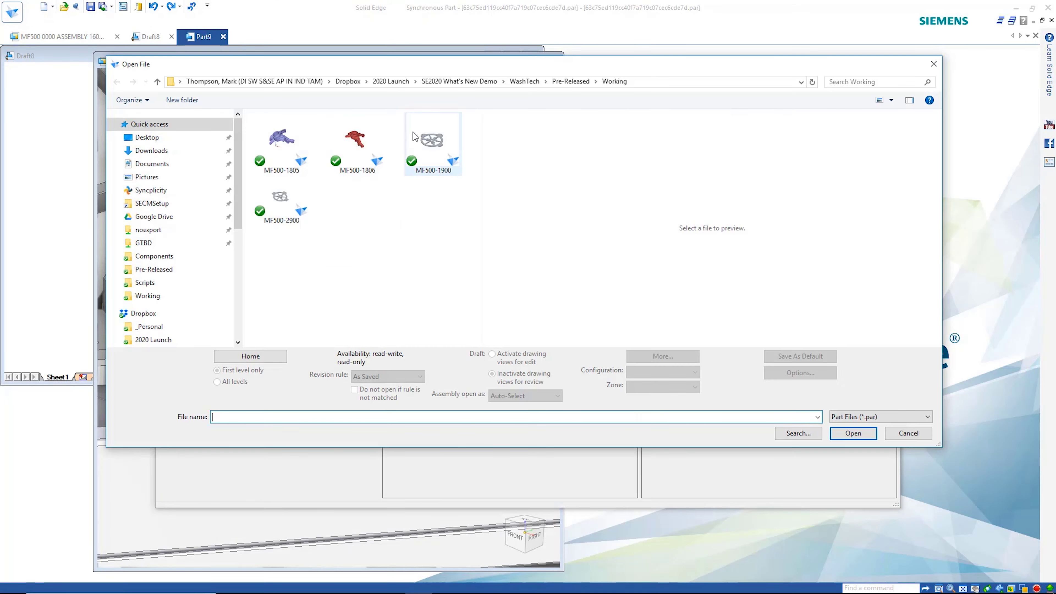
key(Return)
click(349, 156)
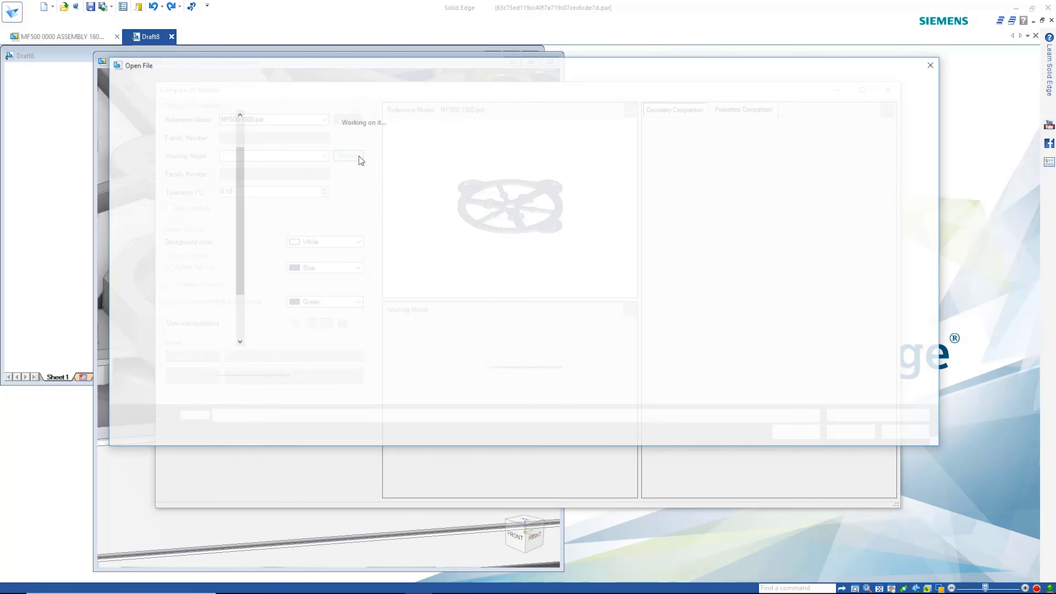
click(281, 199)
click(852, 433)
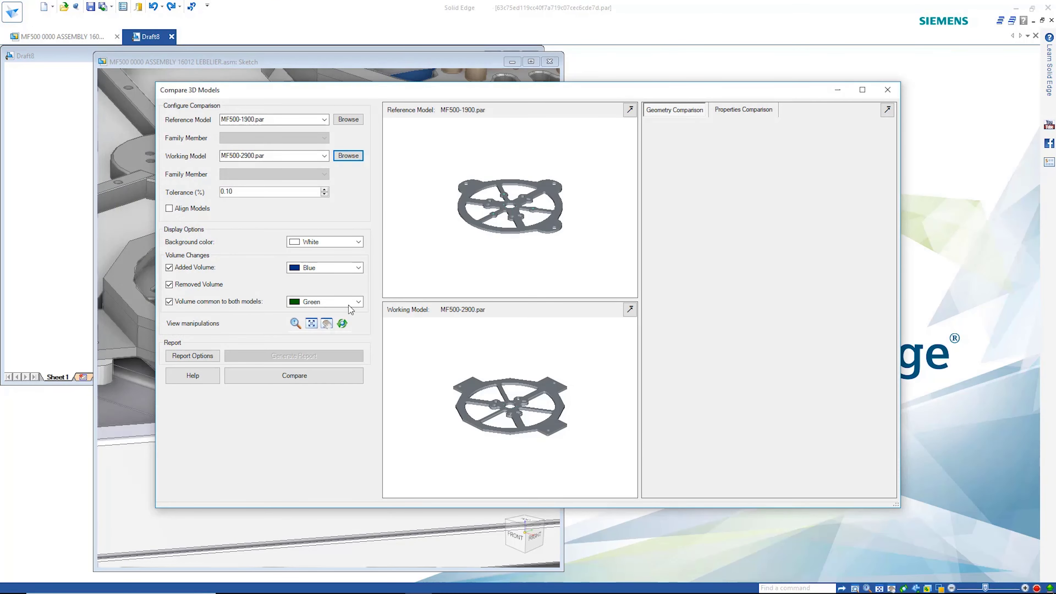
- Set the colour for the volume common to both models to Steel (red hot) and run the comparison
click(356, 302)
click(302, 420)
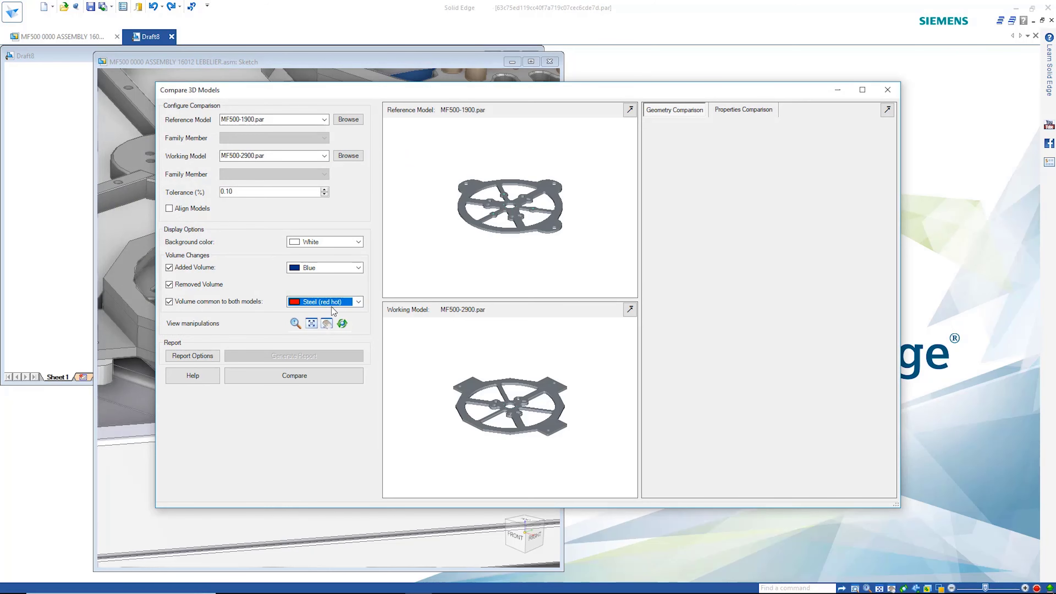
click(293, 379)
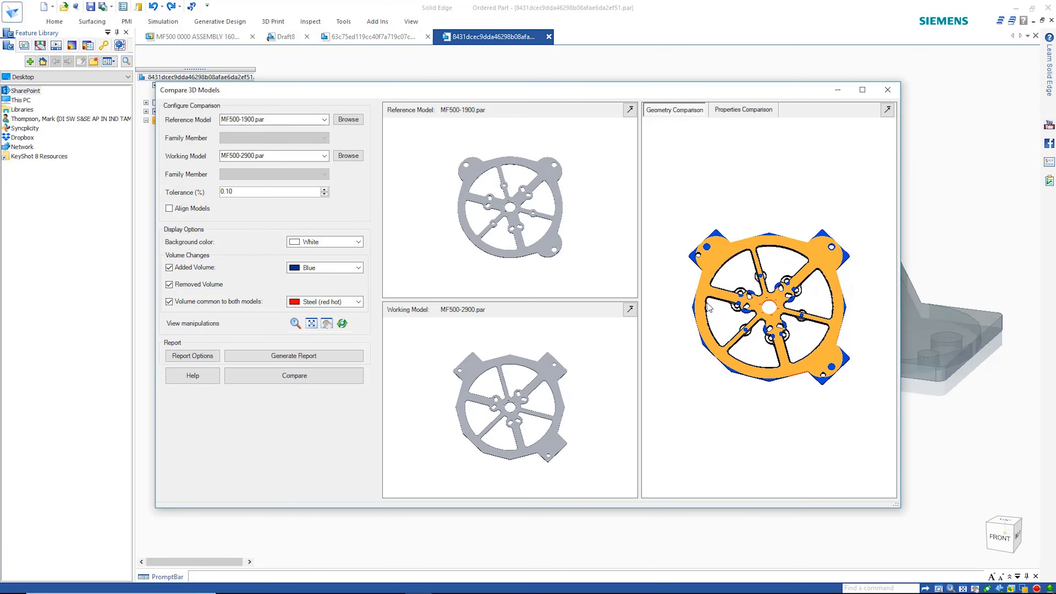
- Examine the geometry comparison around the hub from an angle, and review the property differences between the two parts
middle_drag(706, 302, 767, 223)
scroll(768, 224, up, 8)
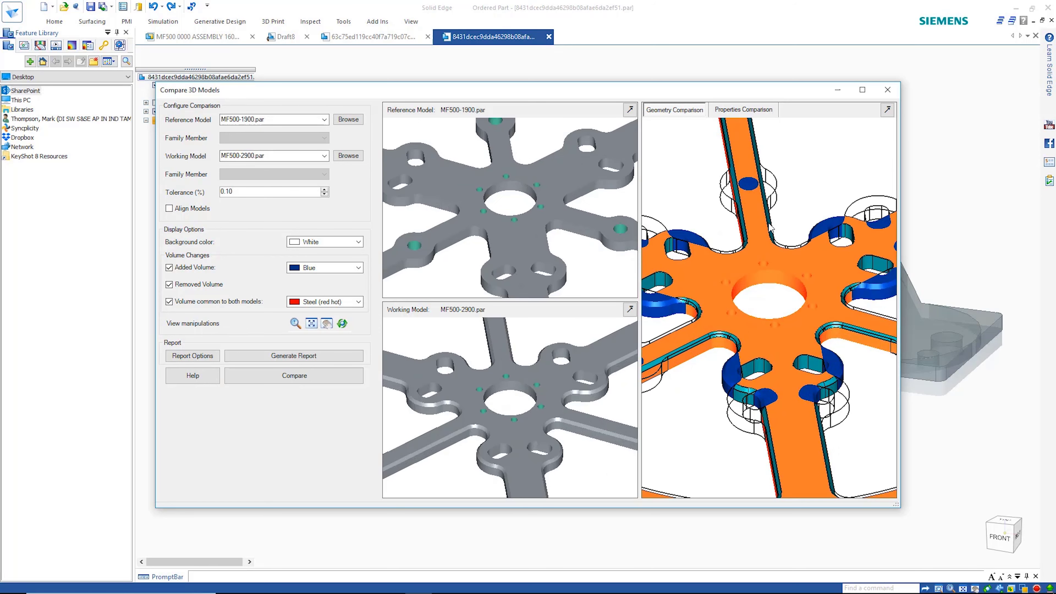
scroll(770, 226, down, 5)
click(743, 109)
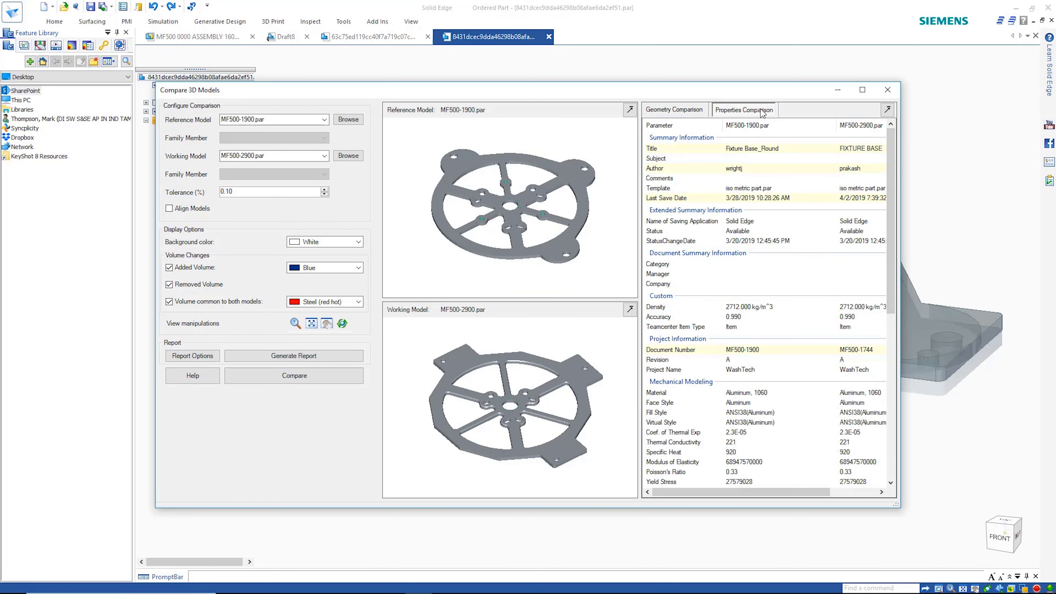
drag(890, 163, 889, 333)
click(677, 110)
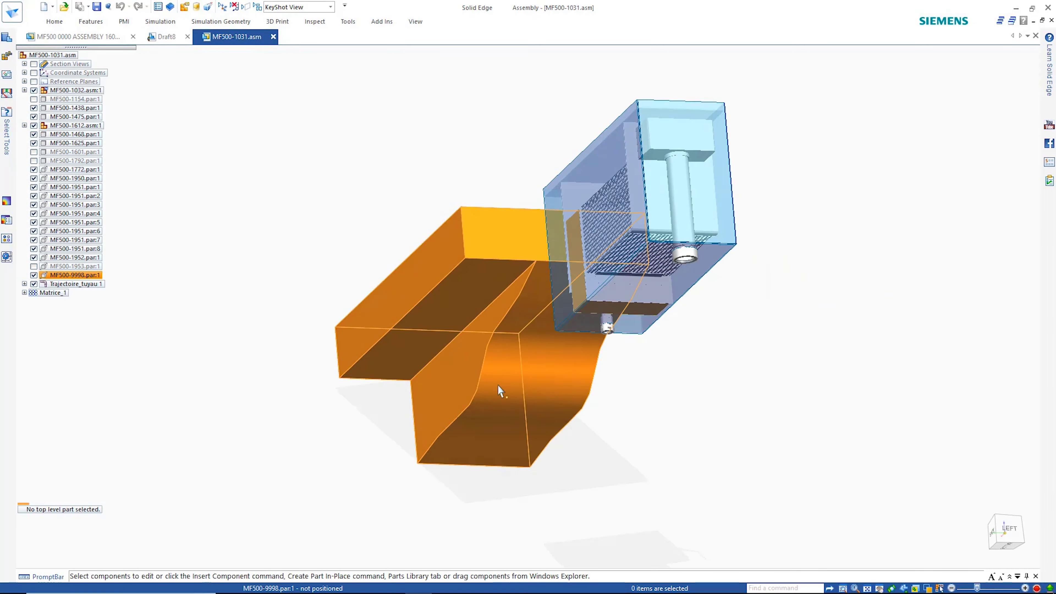
- Send the MF500-1031 assembly to KeyShot for rendering
click(349, 22)
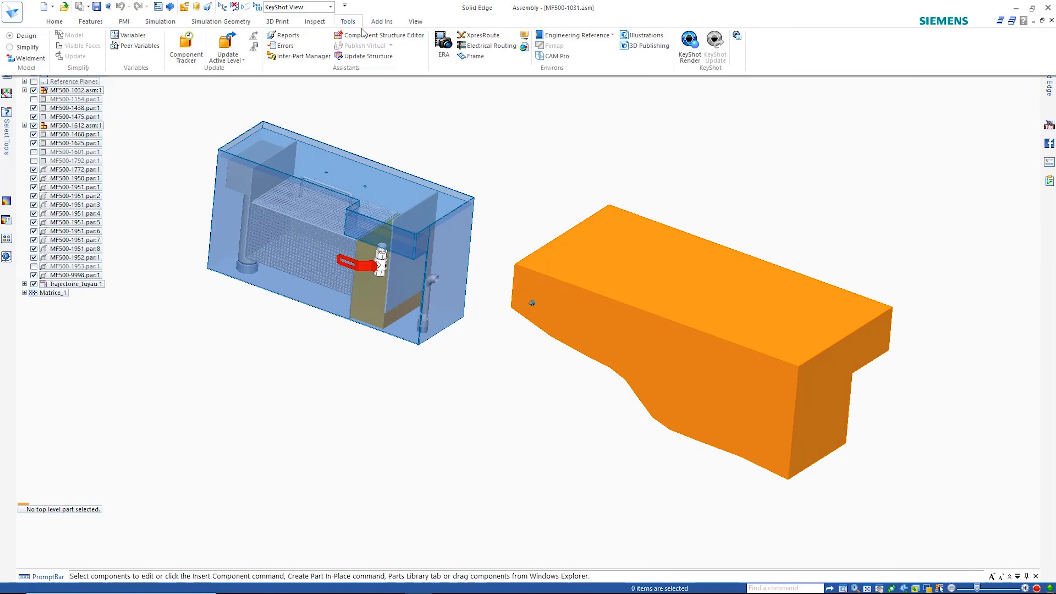
click(706, 52)
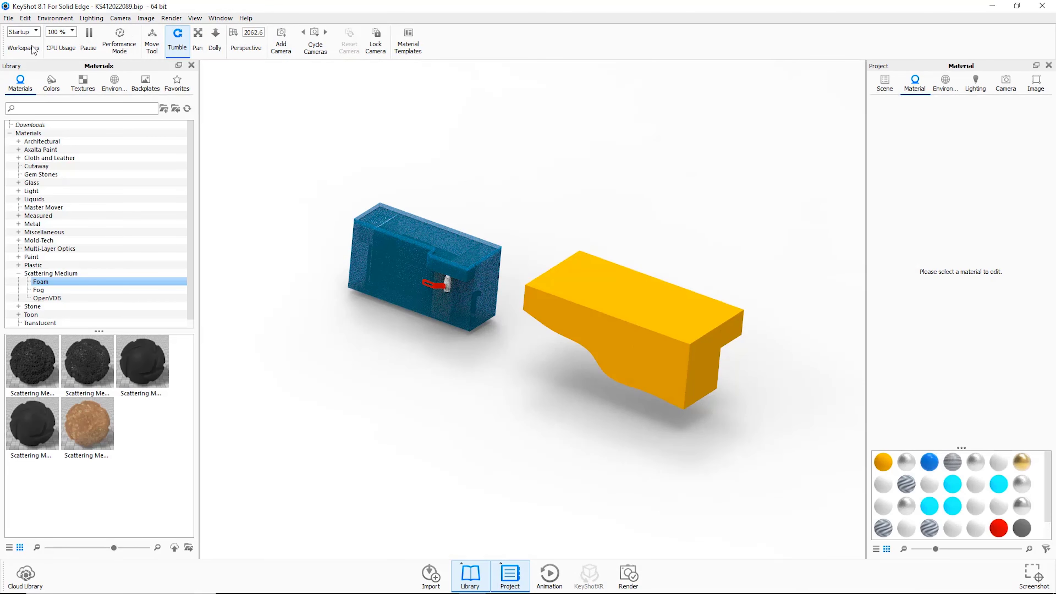
click(25, 18)
mouse_move(45, 61)
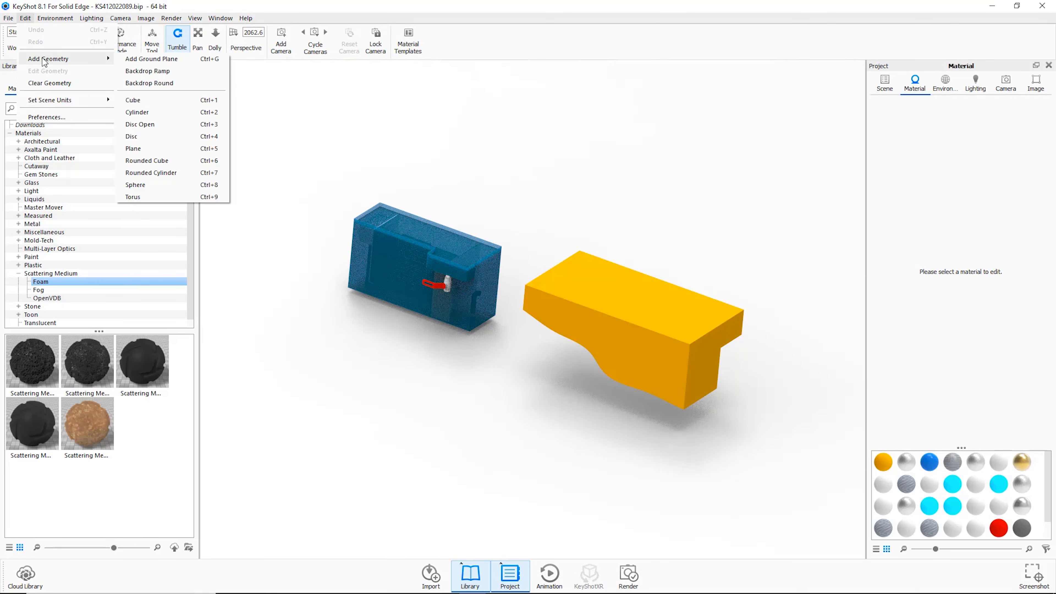
click(673, 167)
- Change the orange part MF500-9998 to the Cutaway material type and set its caps style to Color
double_click(639, 312)
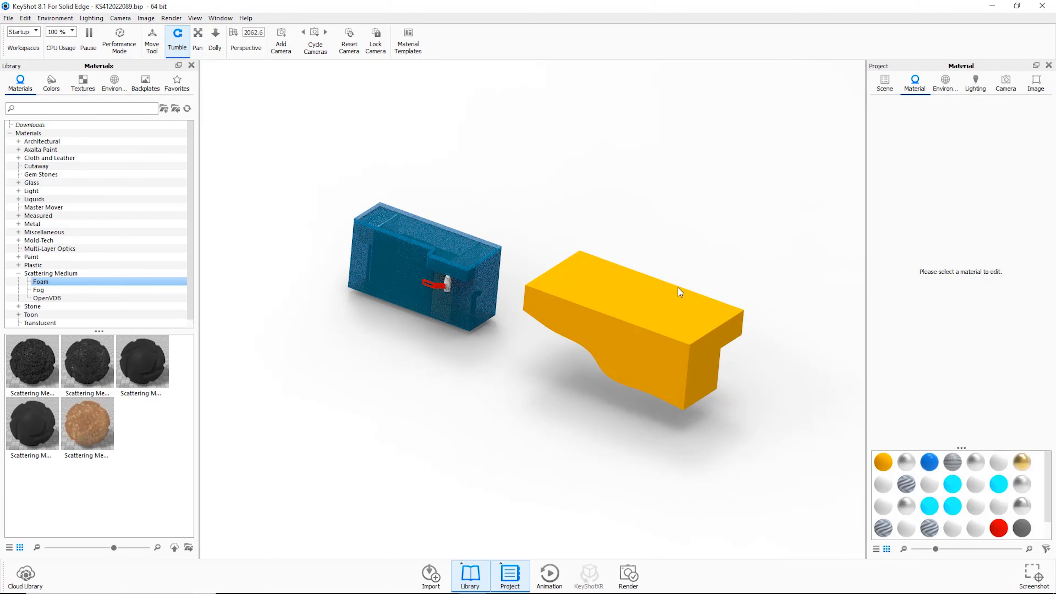
click(1011, 143)
click(979, 363)
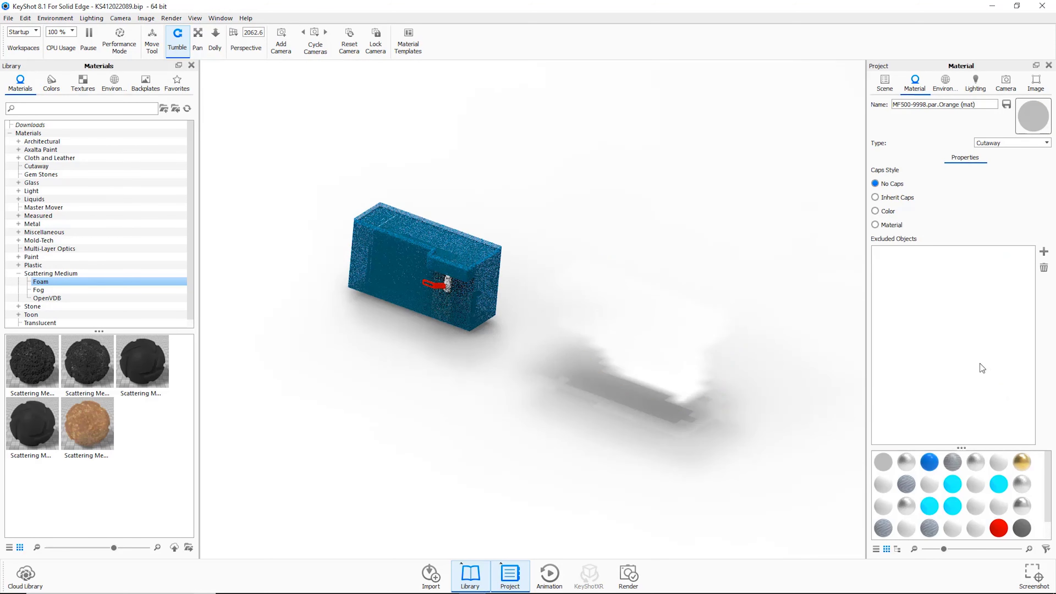
click(875, 211)
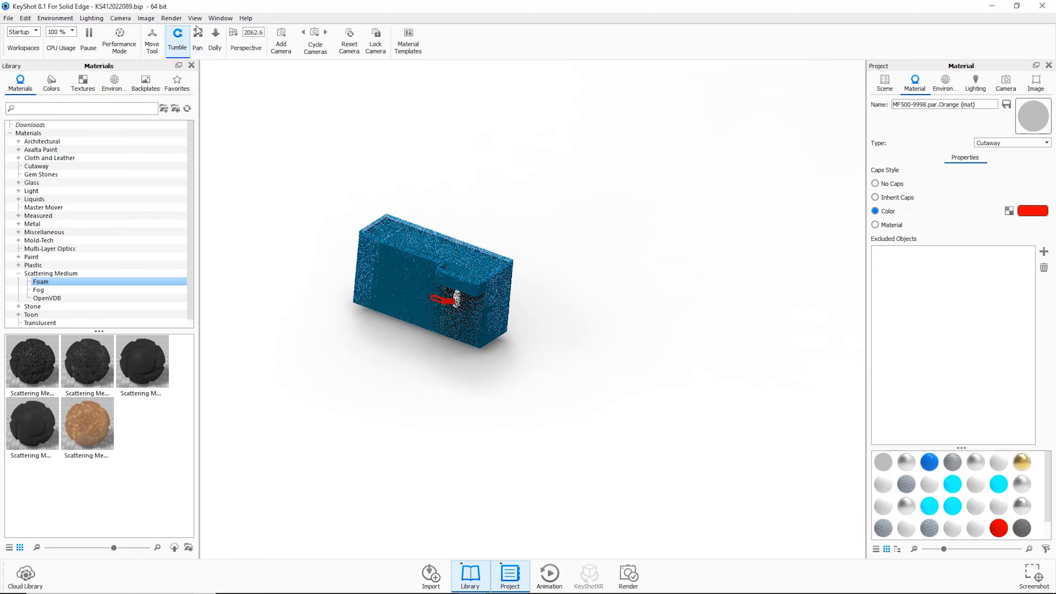
- Set the camera perspective value to 40
text(40)
key(Return)
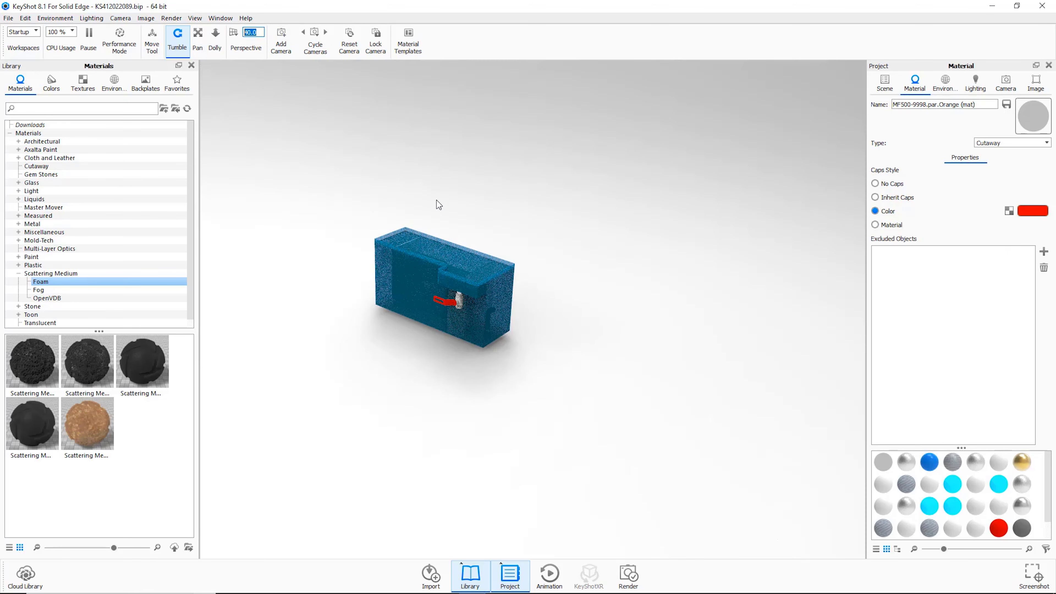
- Move the cutaway part MF500-9998.par over the blue tank to cut its upper portion open, and exclude MF500-1612.asm from the cutaway
click(884, 83)
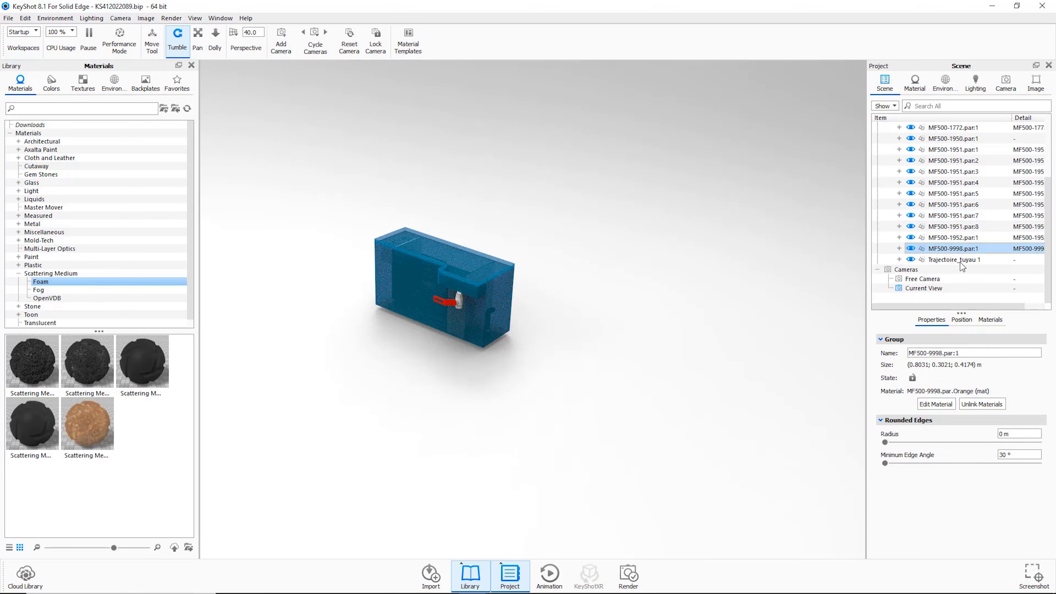
click(962, 319)
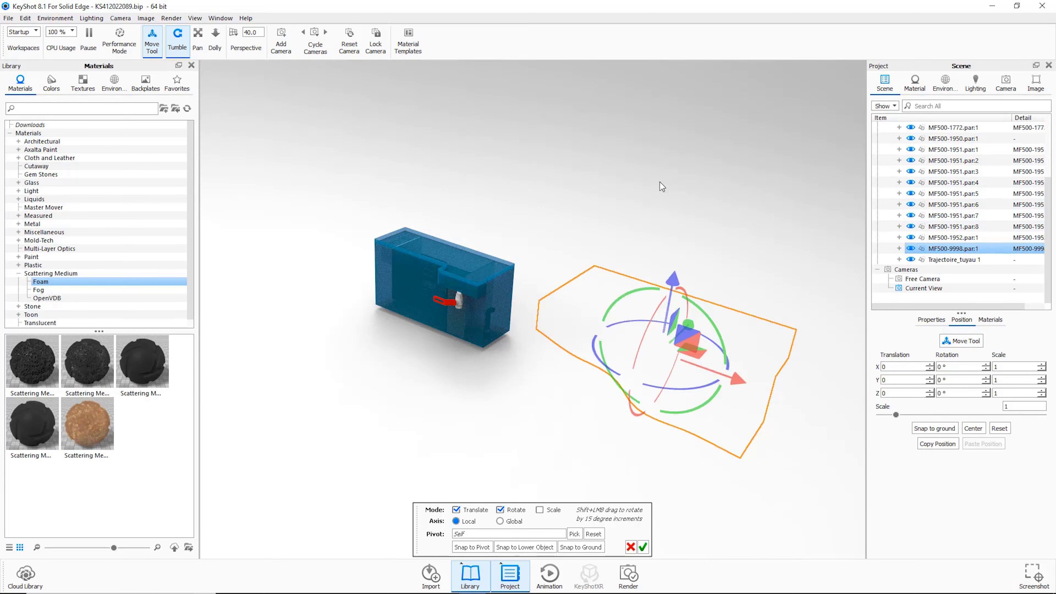
scroll(596, 171, up, 5)
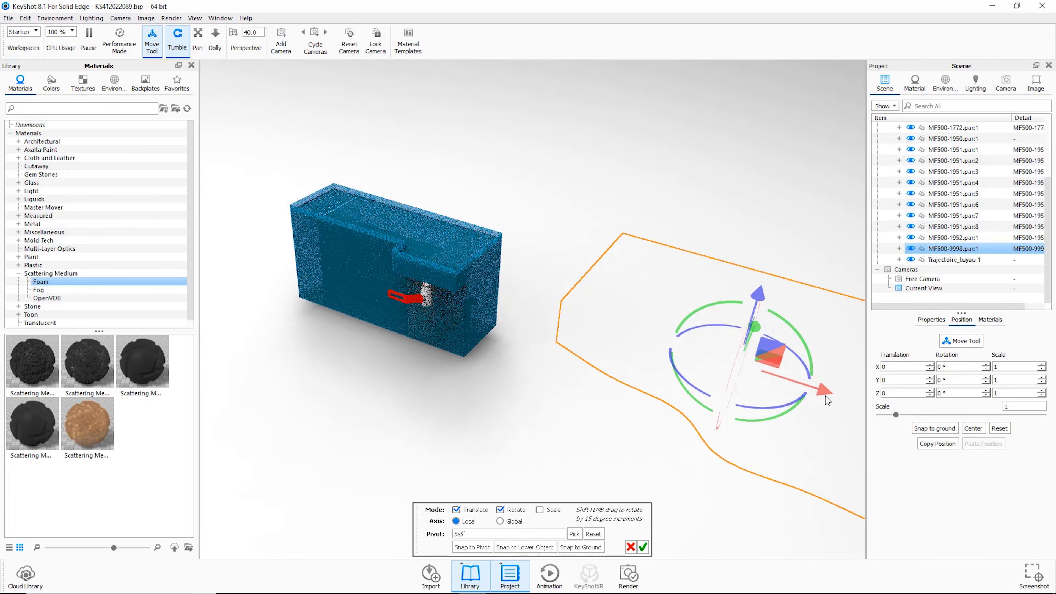
drag(824, 396, 457, 275)
scroll(532, 291, up, 5)
drag(665, 208, 665, 258)
click(914, 83)
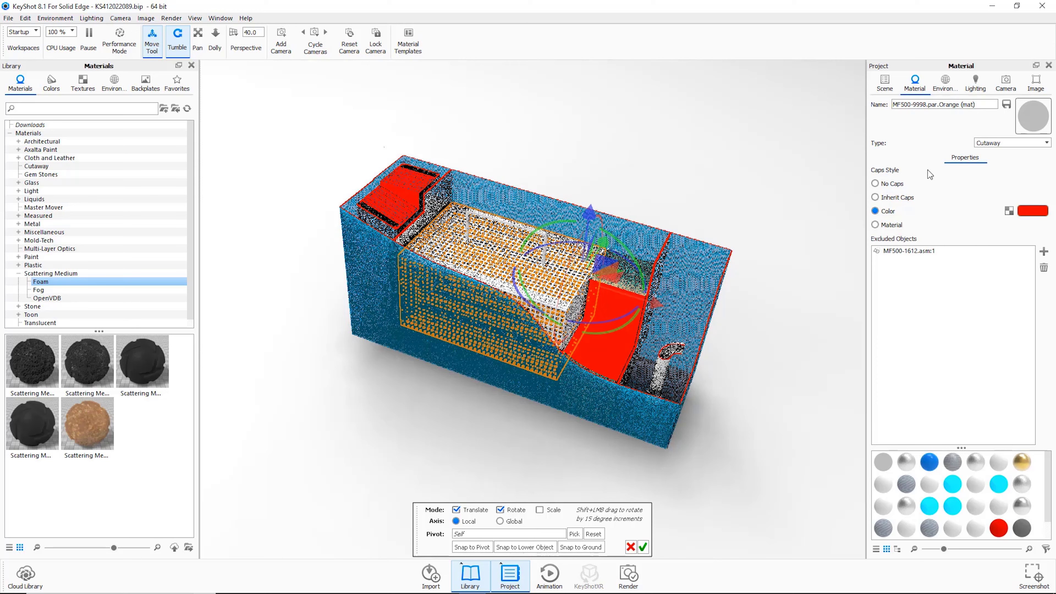
click(643, 547)
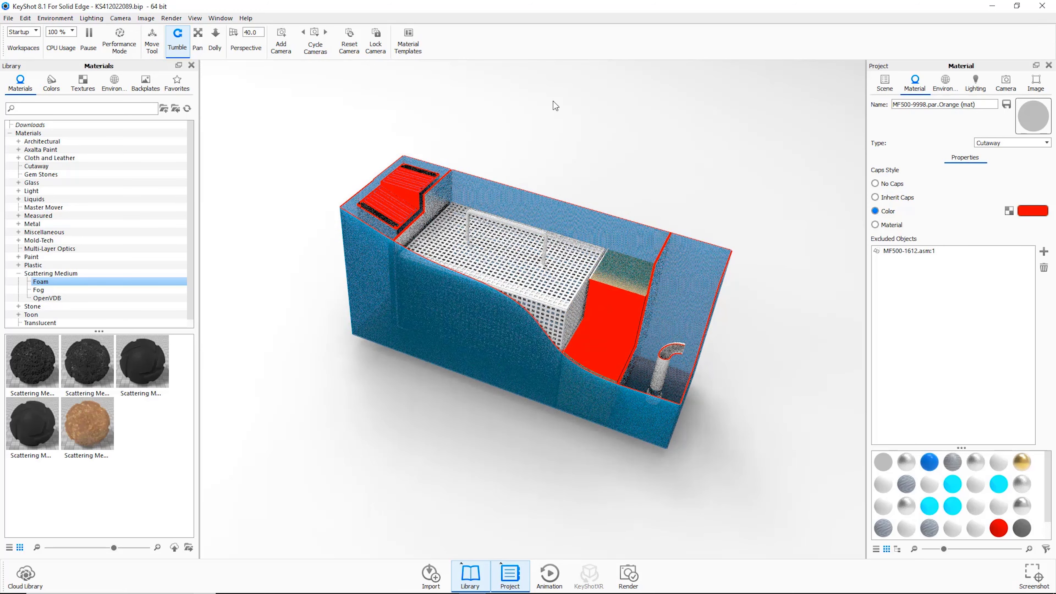
- Apply the Brass Polished material to the perforated basket inside the tank
click(18, 224)
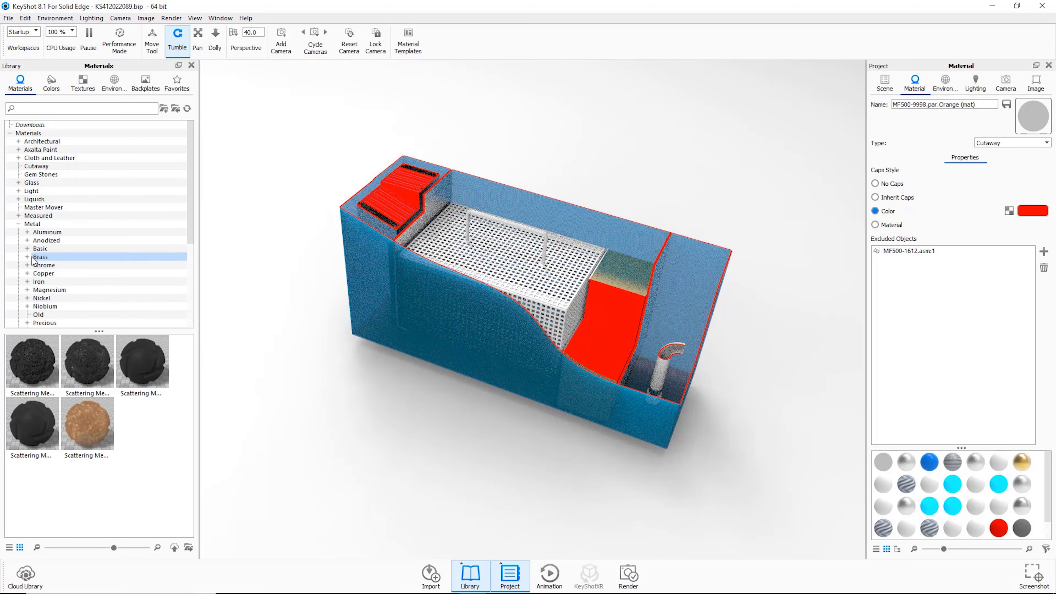
click(49, 265)
drag(461, 260, 554, 320)
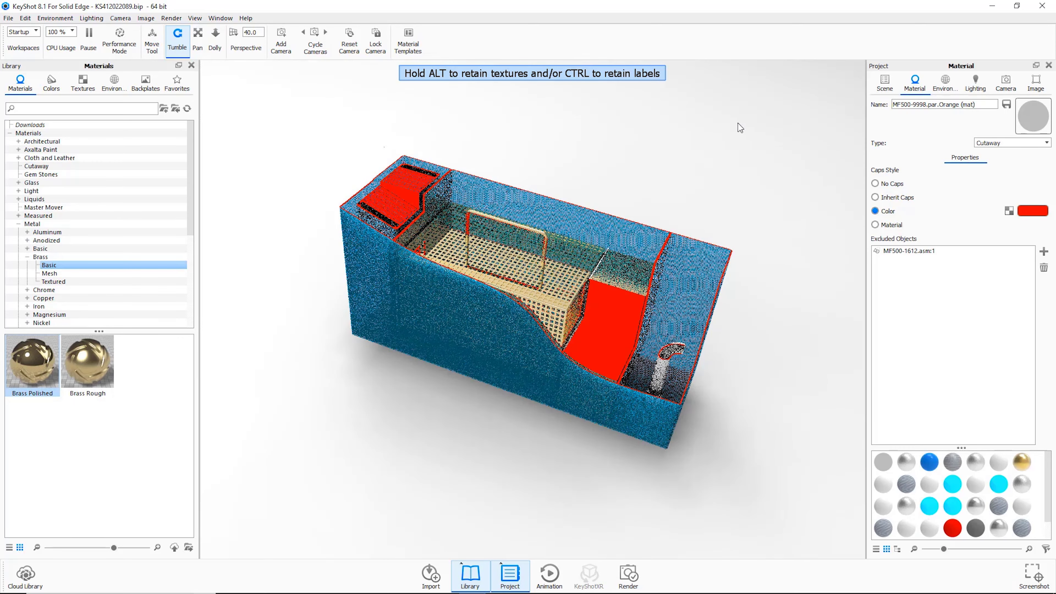
- Apply the first Foam scattering medium material to the beige block beside the perforated basket
click(19, 224)
click(19, 273)
click(40, 282)
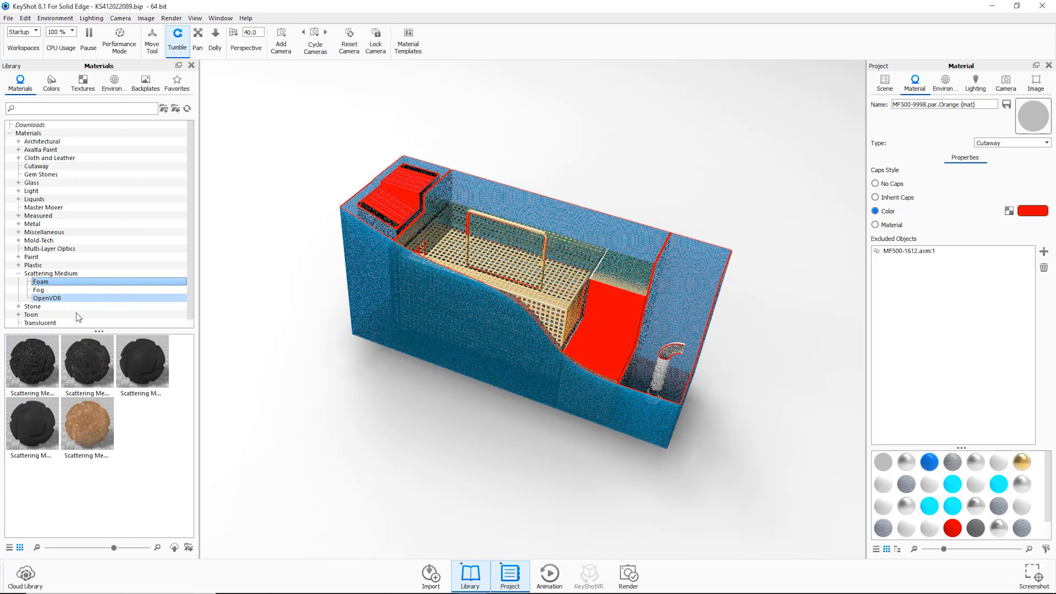
drag(32, 362, 625, 277)
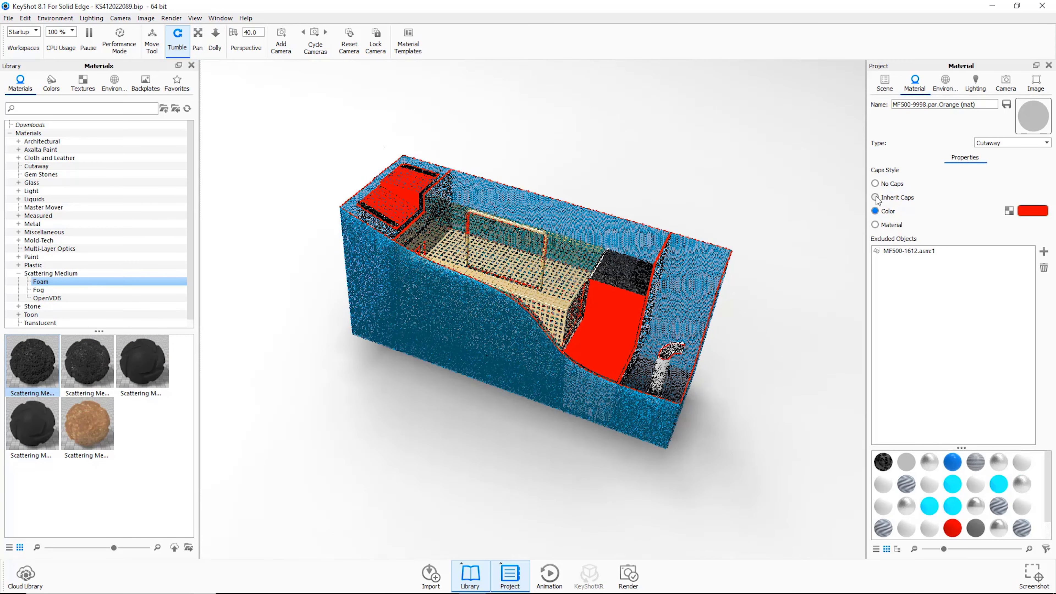